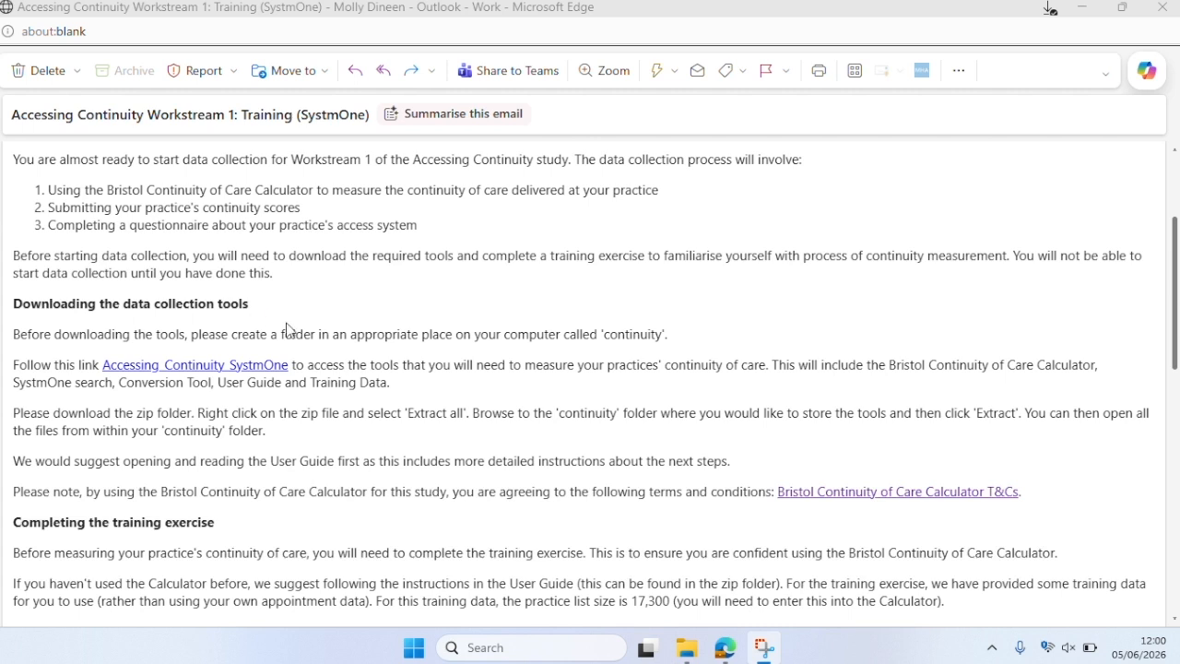
- Switch to File Explorer and create a folder named Continuity in Documents
{"action": "left_click", "coordinate": [688, 646]}
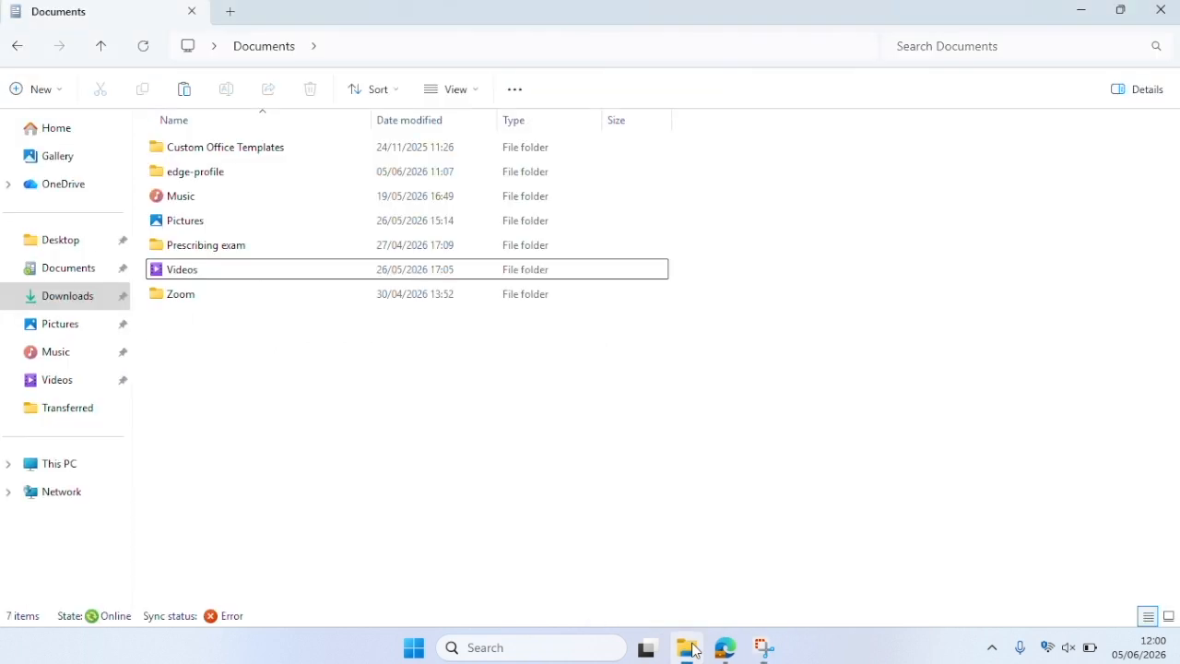
{"action": "left_click", "coordinate": [55, 89]}
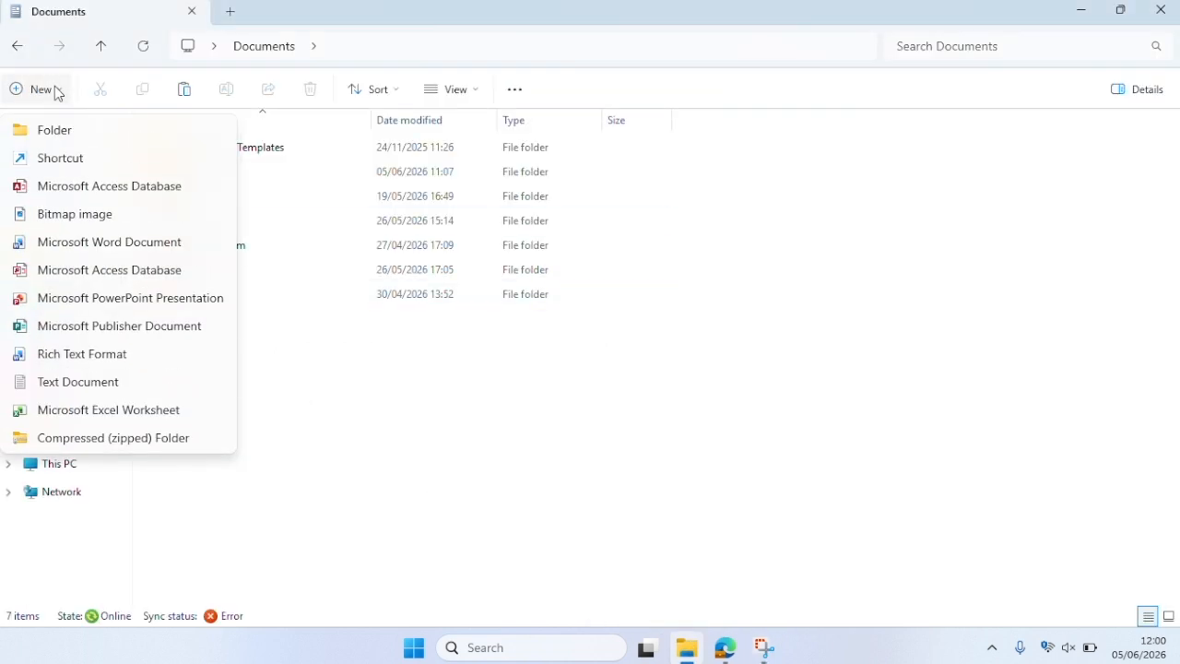
{"action": "left_click", "coordinate": [64, 136]}
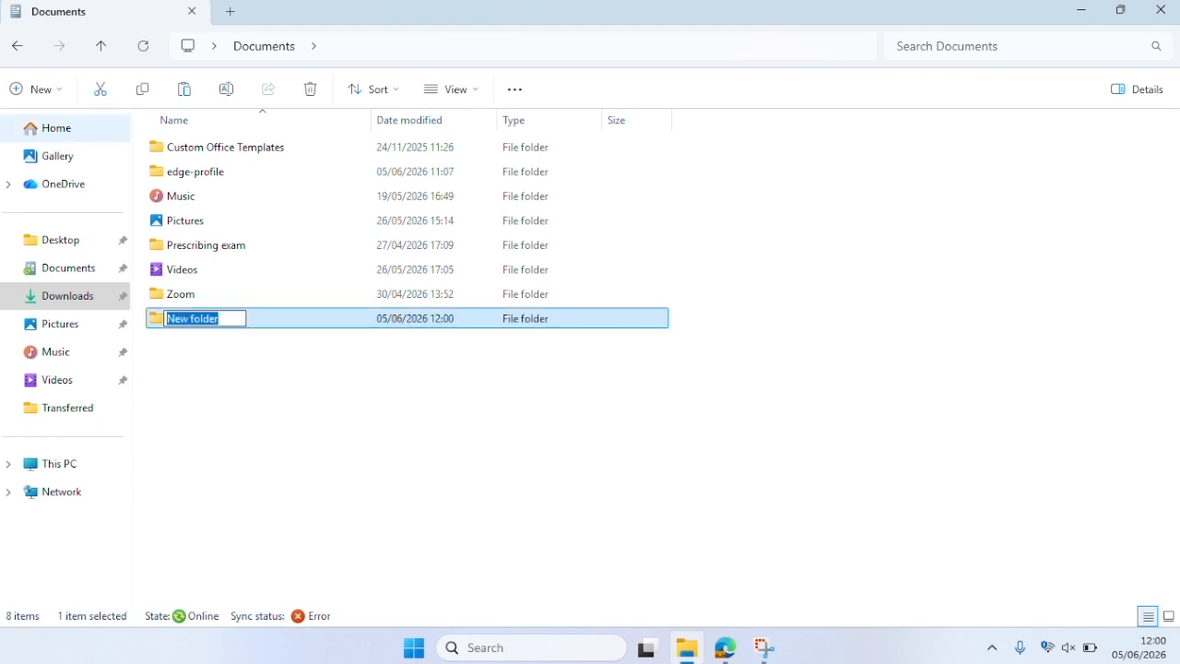
{"action": "type", "text": "Continuity"}
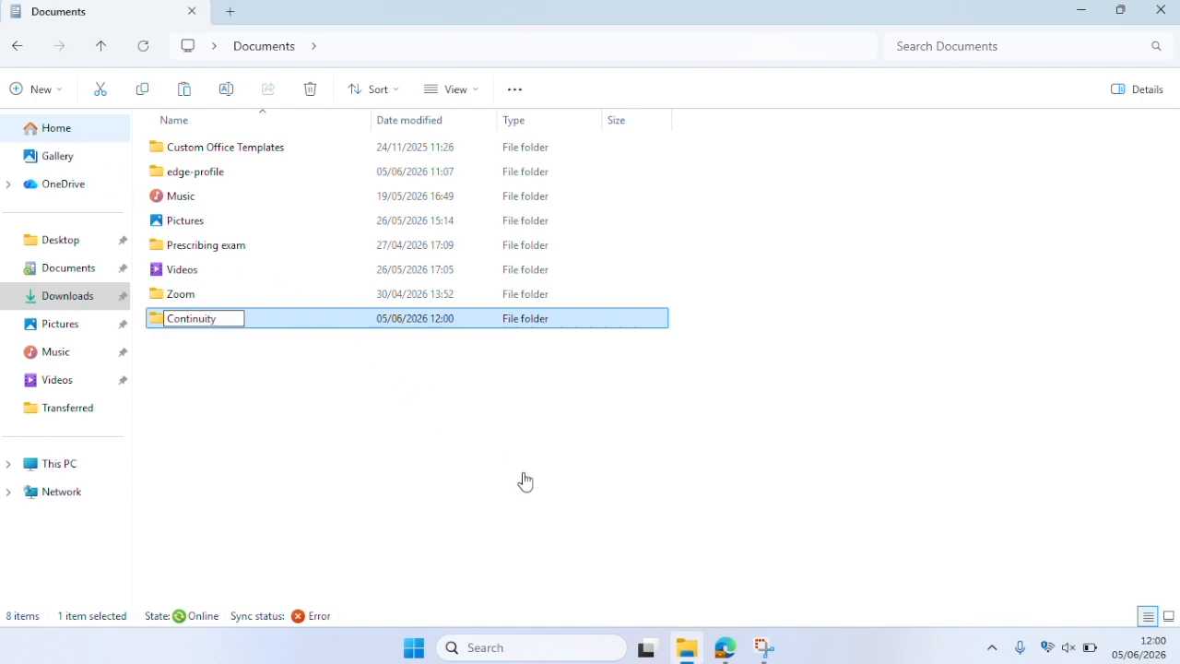
- Return to the training email in Edge, follow its Accessing Continuity SystmOne link, then download and open the Accessing Continuity_SystmOne_290426 zip
{"action": "mouse_move", "coordinate": [726, 647]}
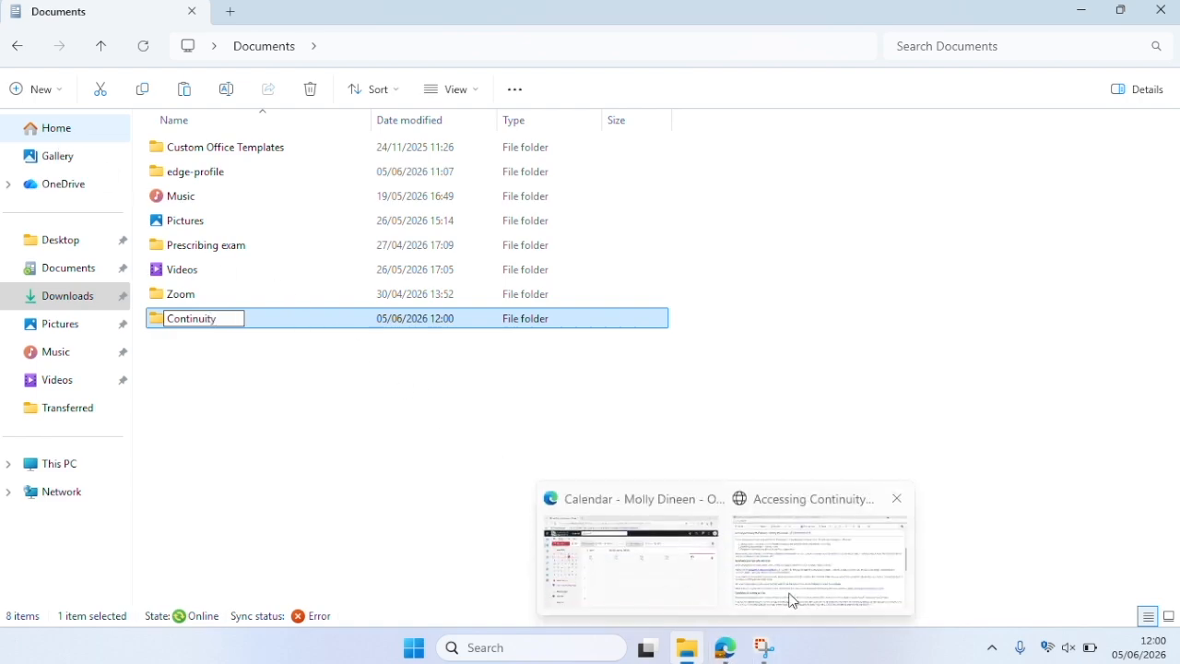
{"action": "left_click", "coordinate": [790, 594]}
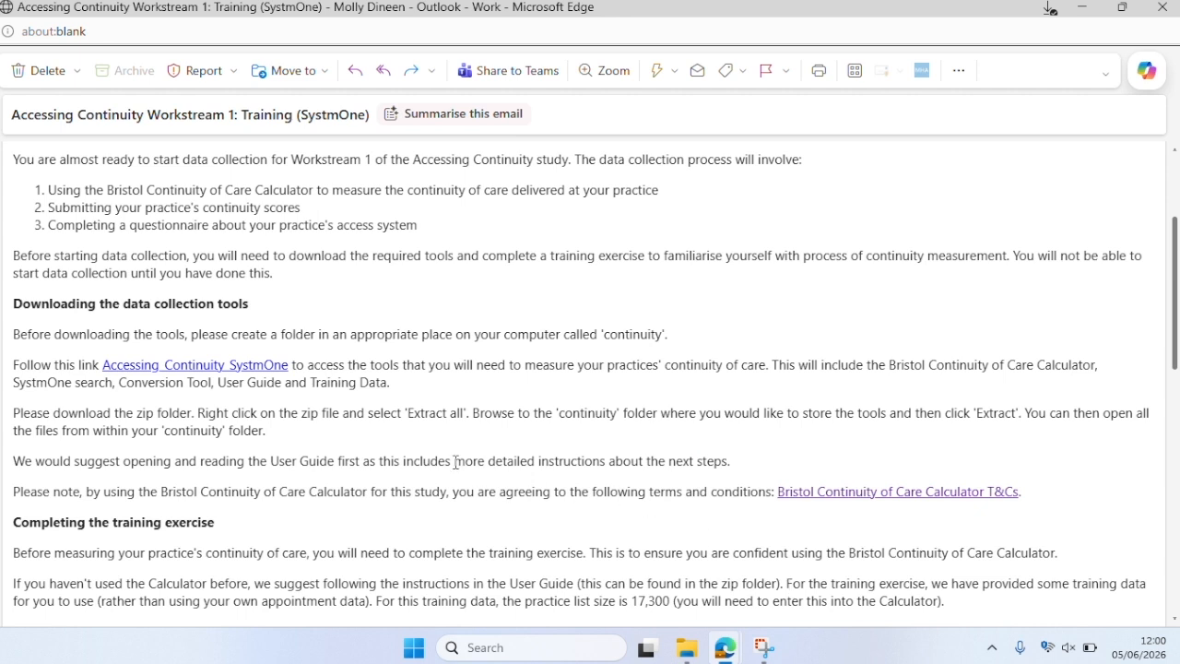
{"action": "left_click", "coordinate": [211, 370]}
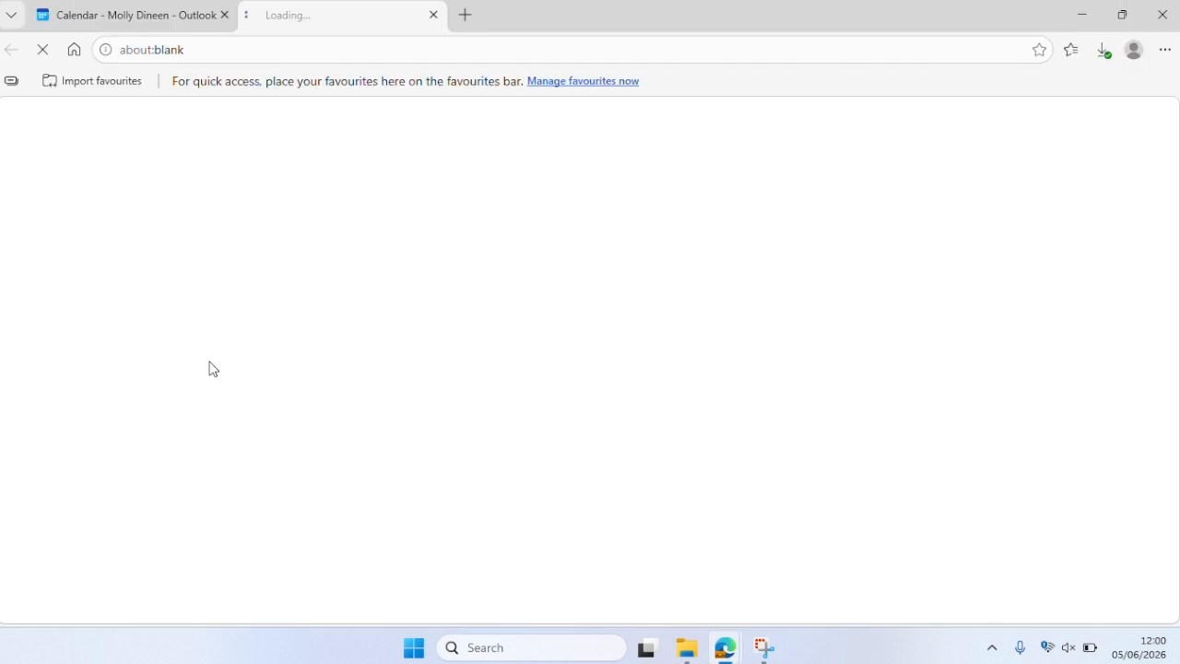
{"action": "left_click", "coordinate": [611, 180]}
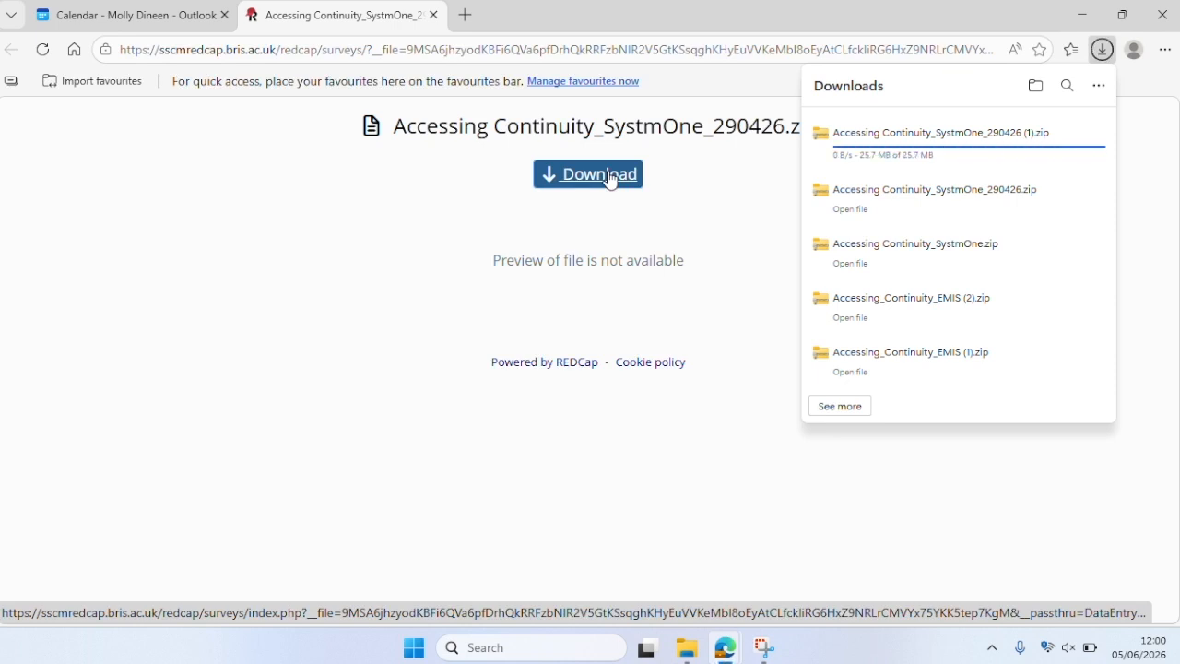
{"action": "left_click", "coordinate": [934, 138]}
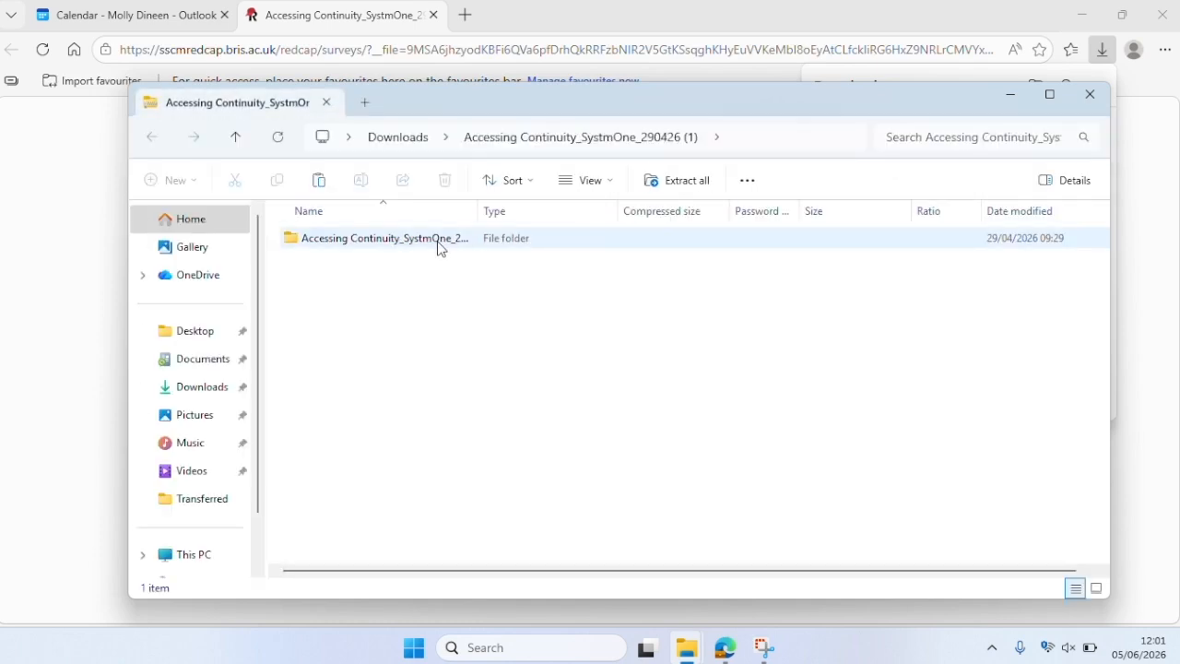
- Extract the contents of the downloaded zip into the Continuity folder in Documents
{"action": "left_click", "coordinate": [413, 243]}
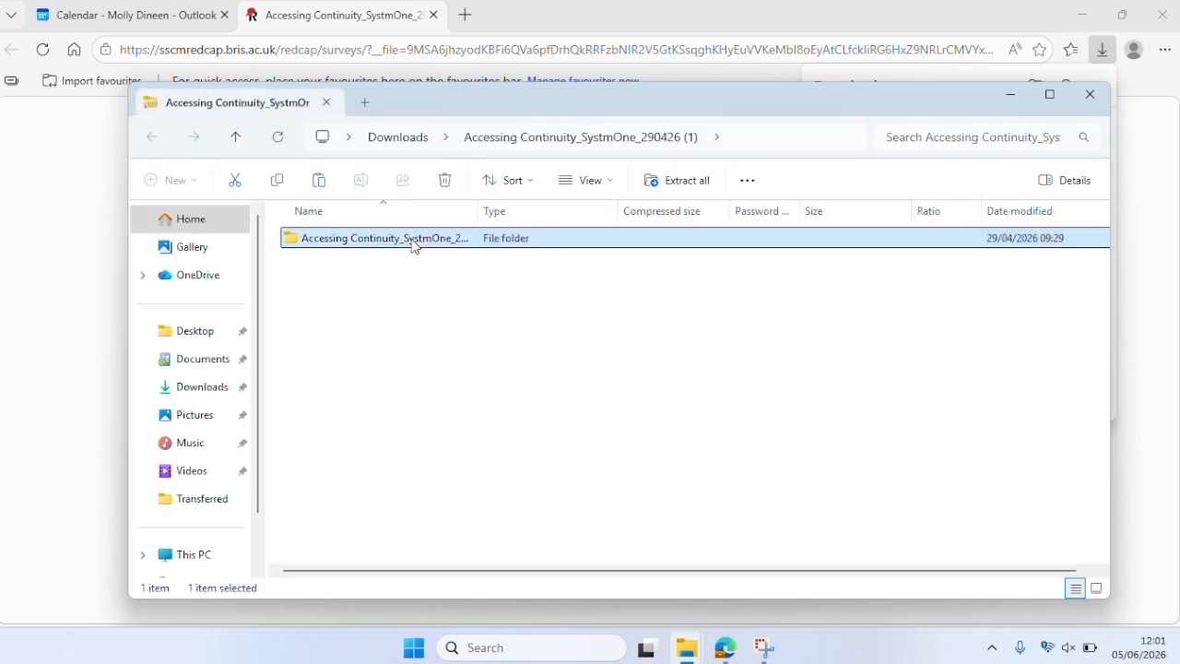
{"action": "left_click", "coordinate": [678, 180]}
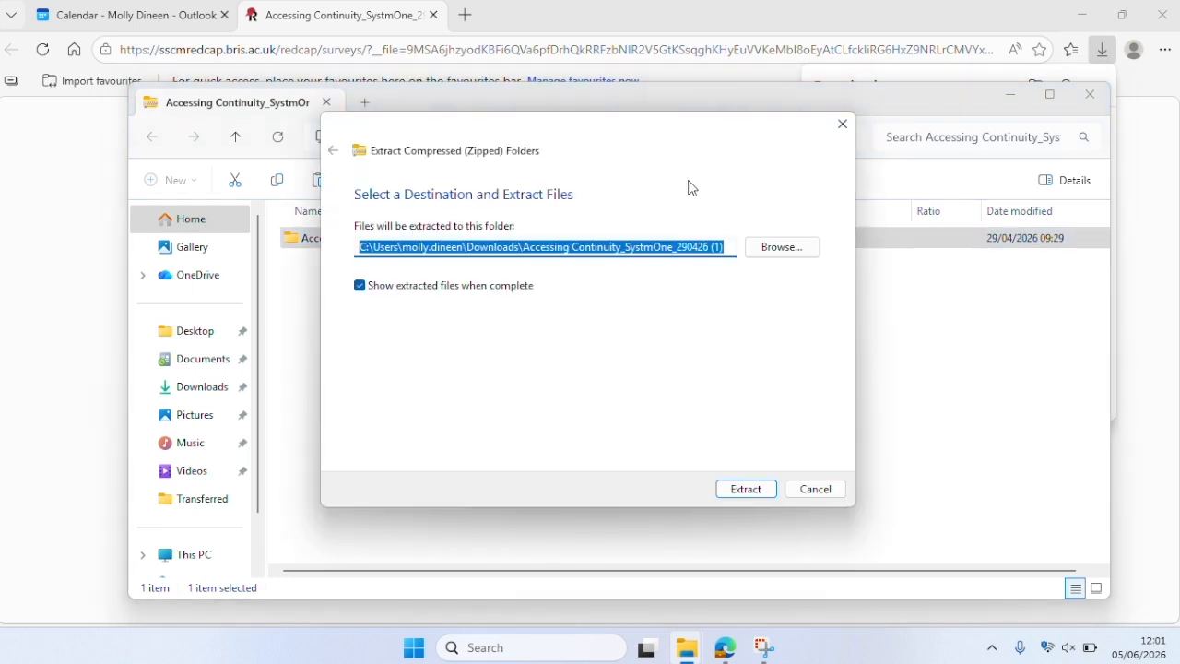
{"action": "left_click", "coordinate": [776, 247]}
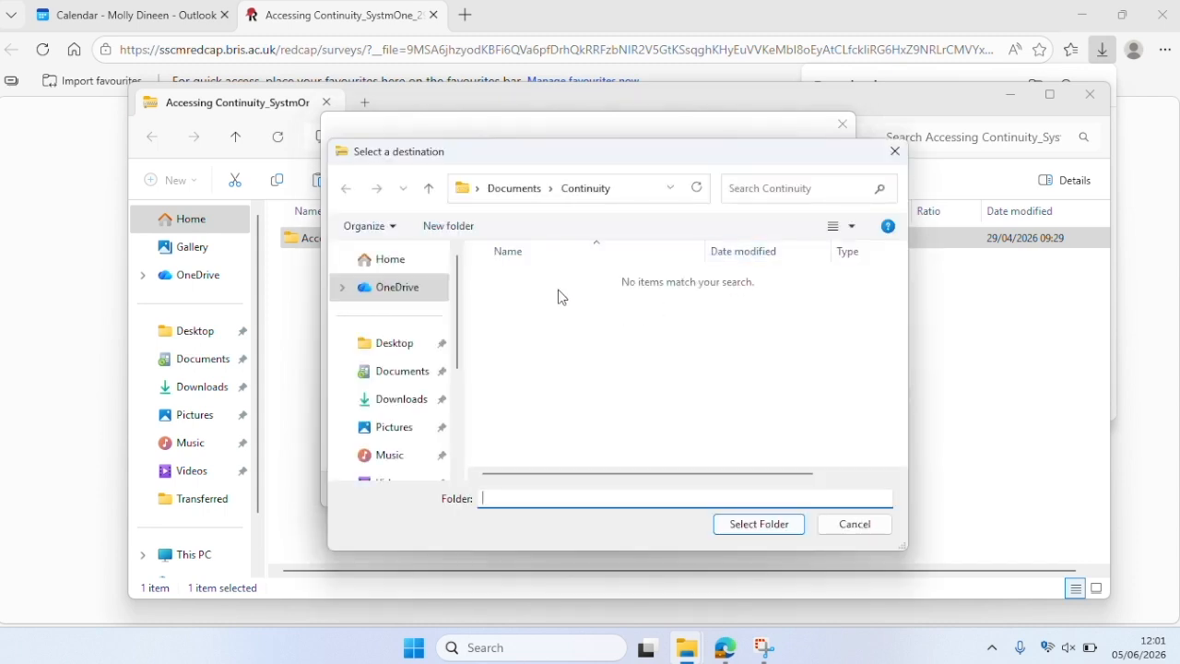
{"action": "left_click", "coordinate": [390, 371]}
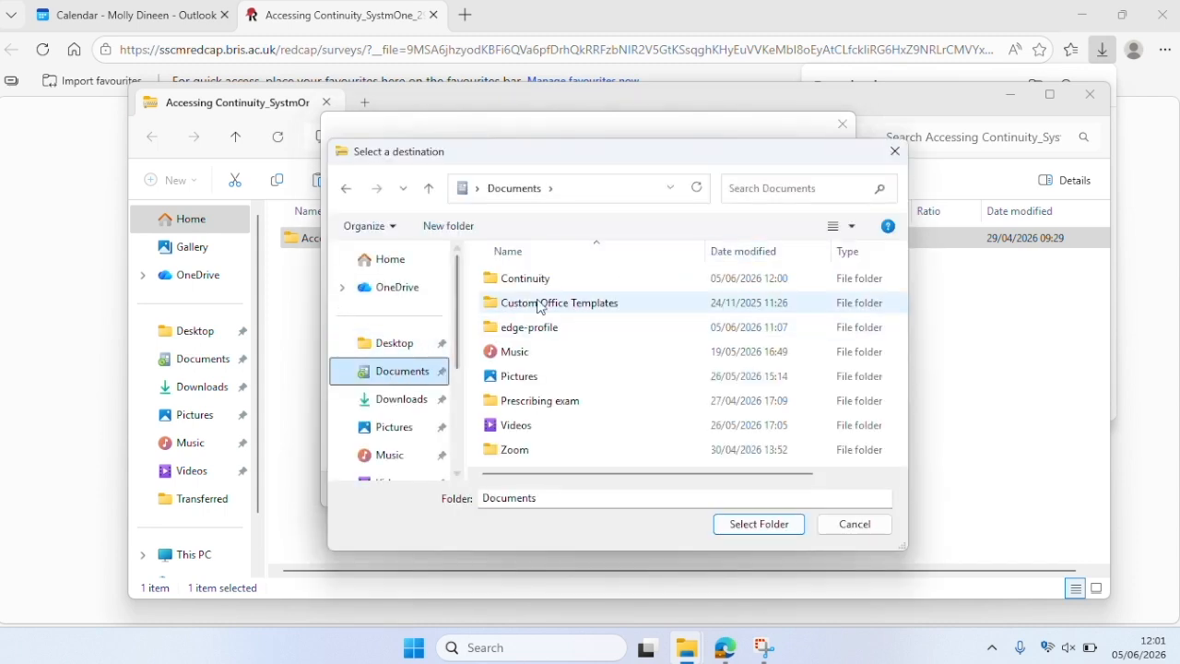
{"action": "left_click", "coordinate": [554, 285]}
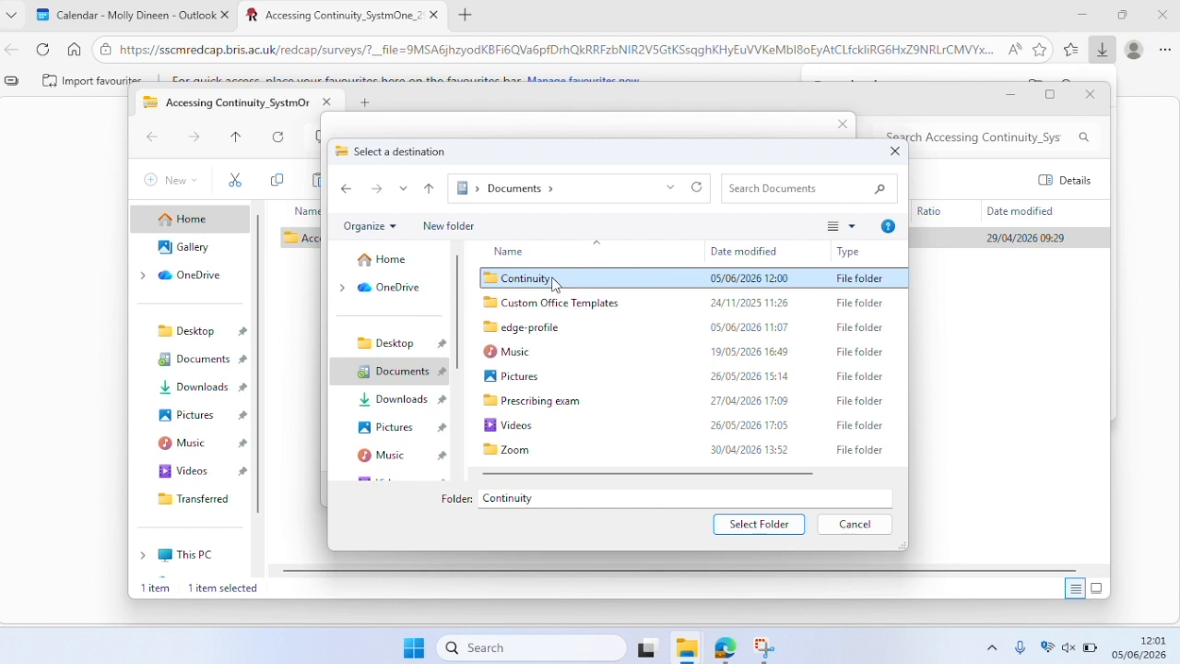
{"action": "left_click", "coordinate": [745, 523]}
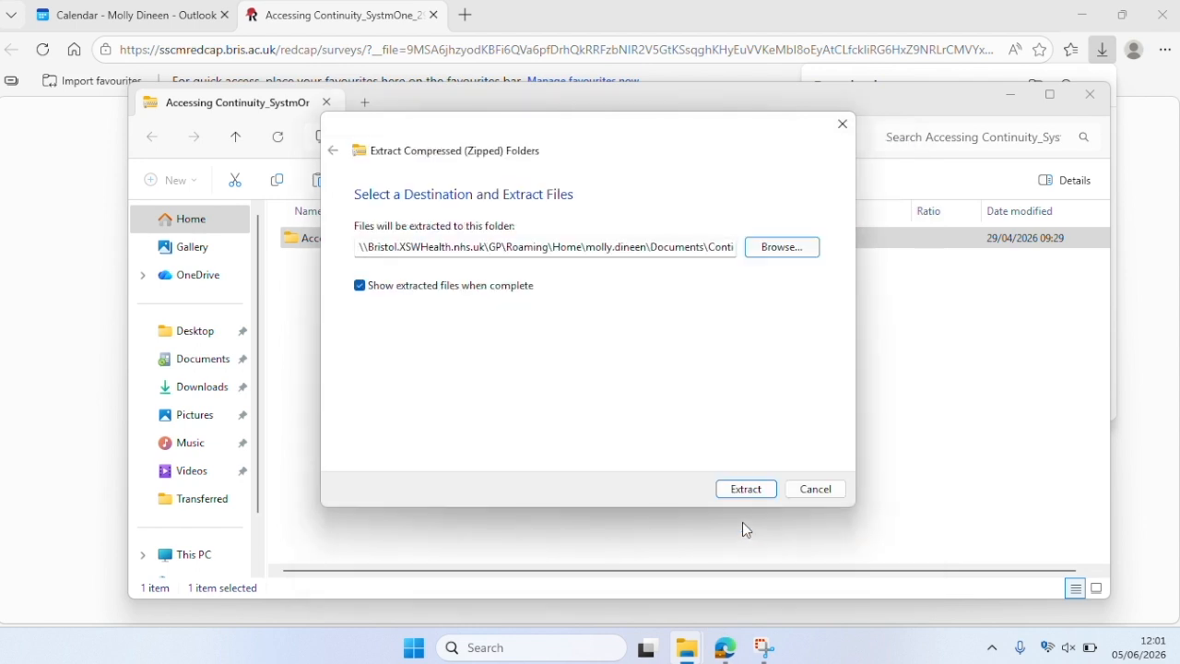
{"action": "left_click", "coordinate": [740, 492]}
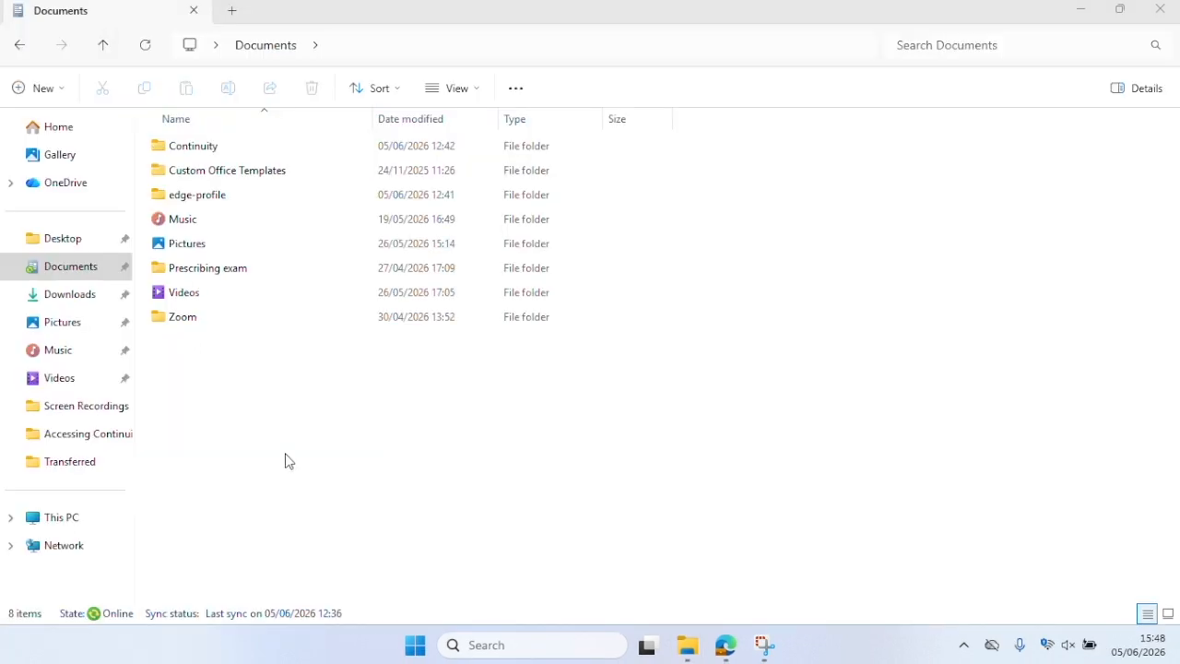
- Open the extracted Accessing Continuity_SystmOne_290426 folder inside Continuity and look over the user guide, calculator, conversion tool, search and training data files
{"action": "double_click", "coordinate": [212, 148]}
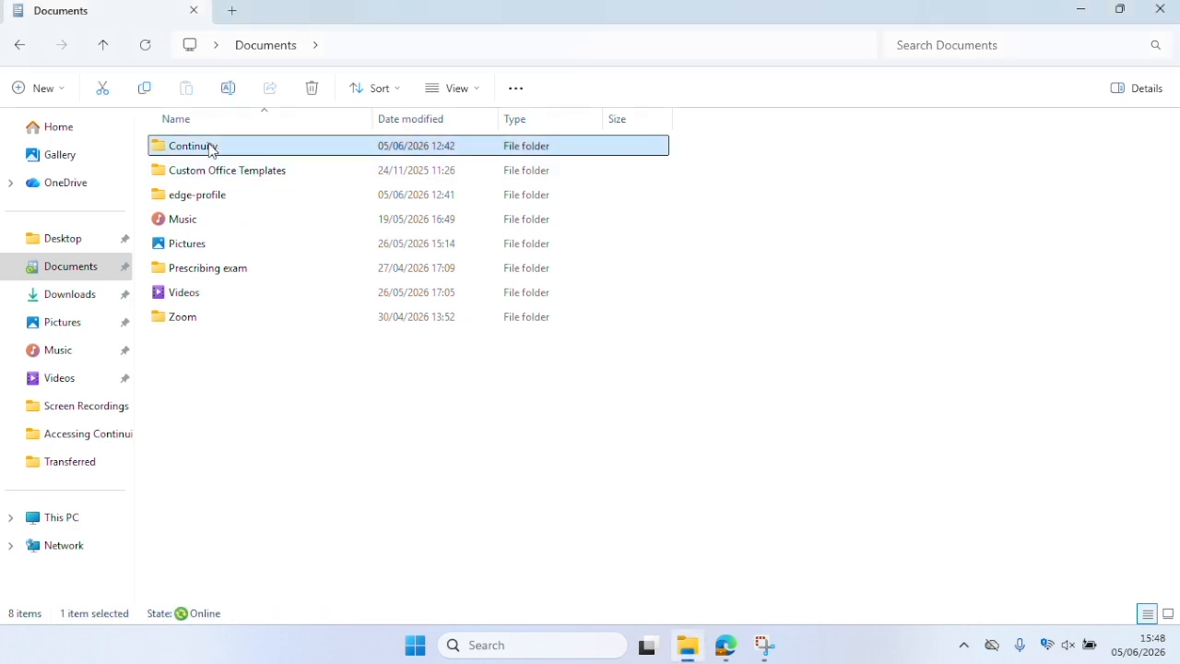
{"action": "double_click", "coordinate": [212, 147]}
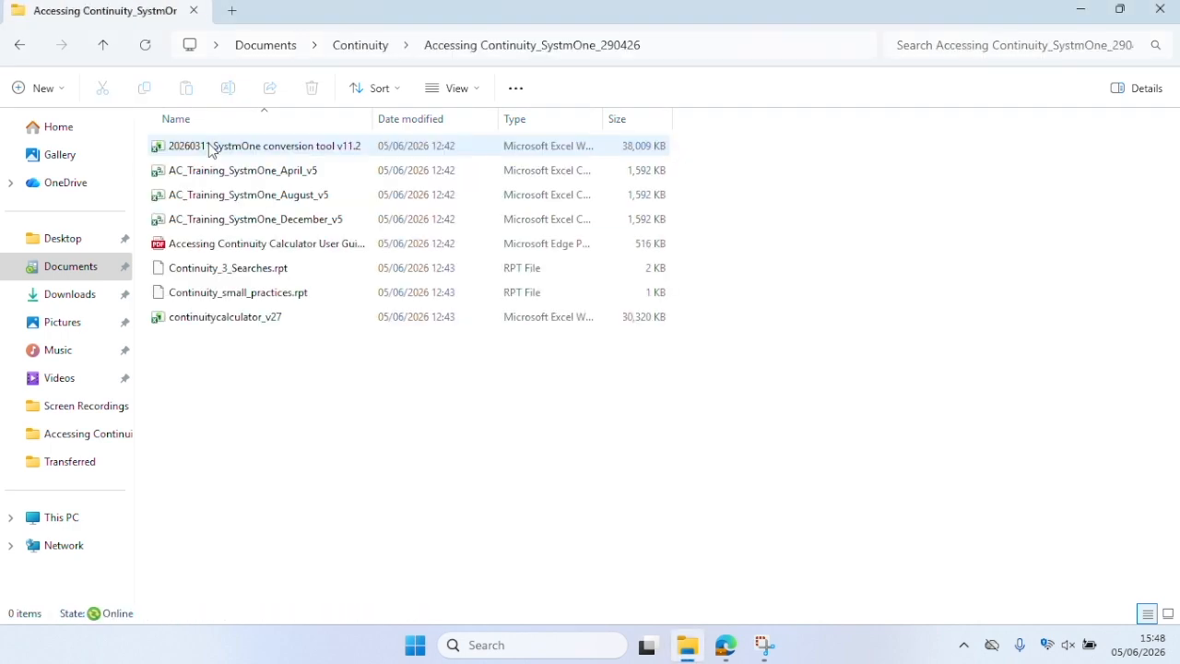
{"action": "left_click", "coordinate": [250, 255]}
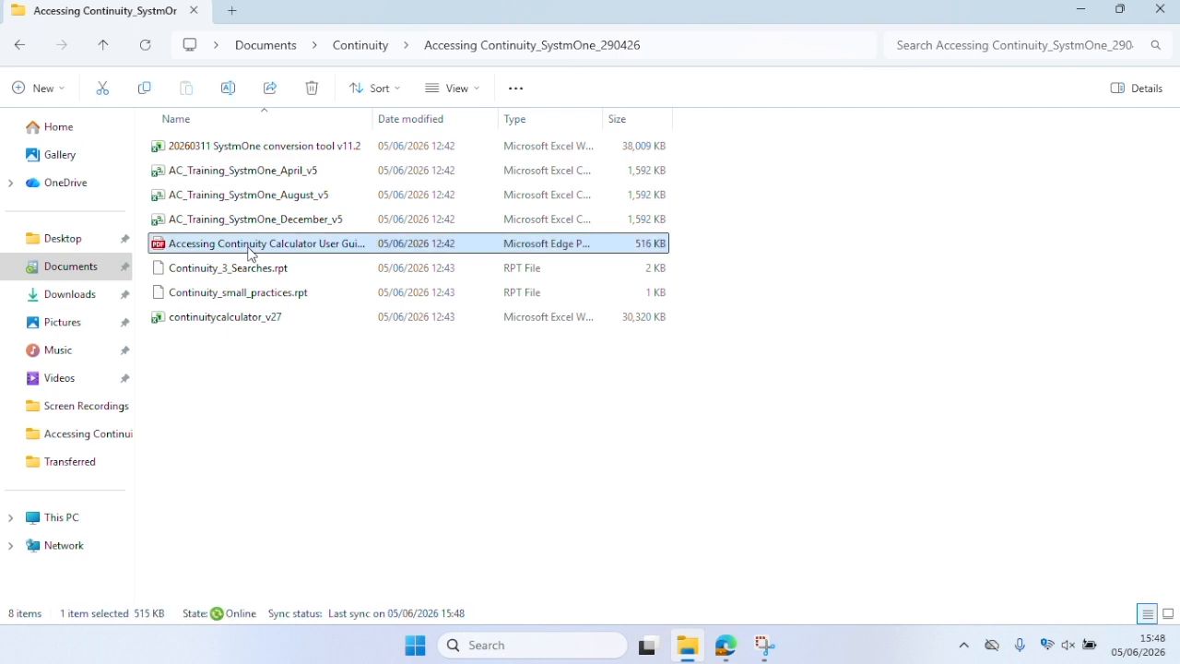
{"action": "left_click", "coordinate": [265, 320]}
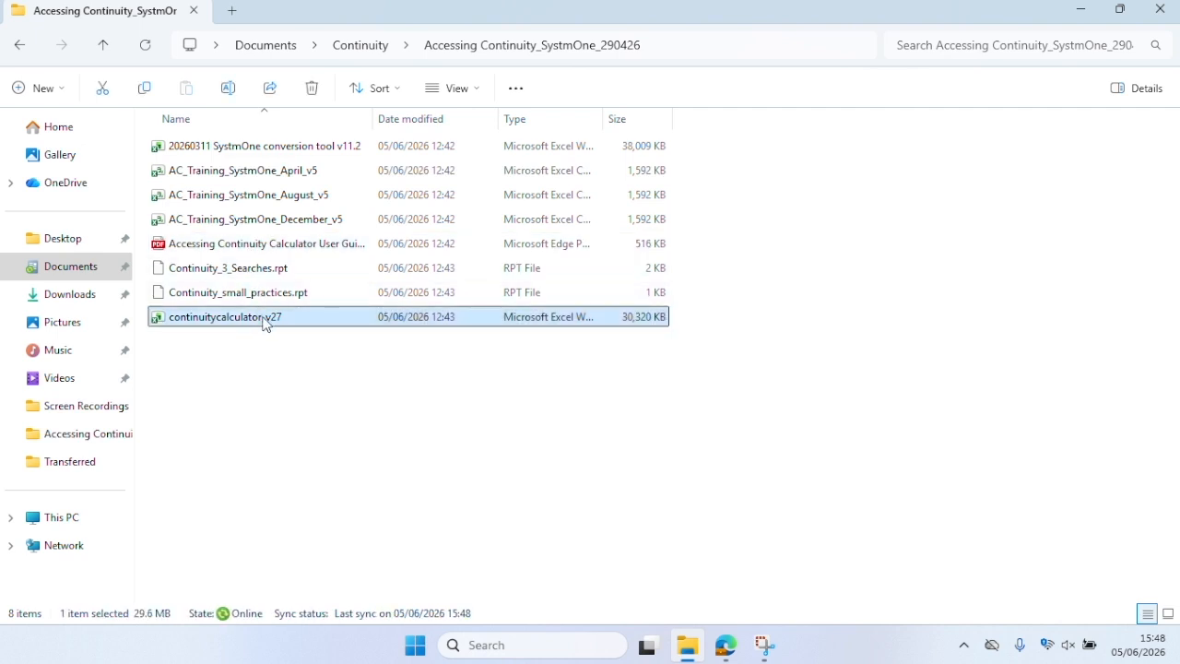
{"action": "left_click", "coordinate": [286, 151]}
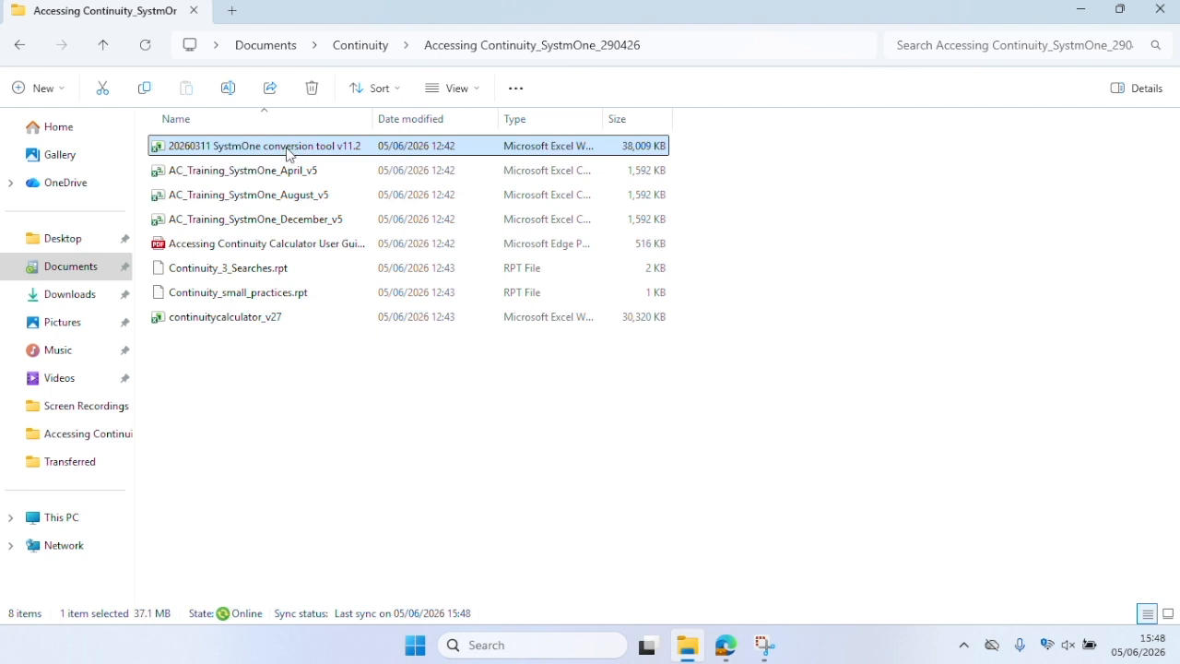
{"action": "left_click", "coordinate": [306, 269]}
{"action": "left_click", "coordinate": [316, 293]}
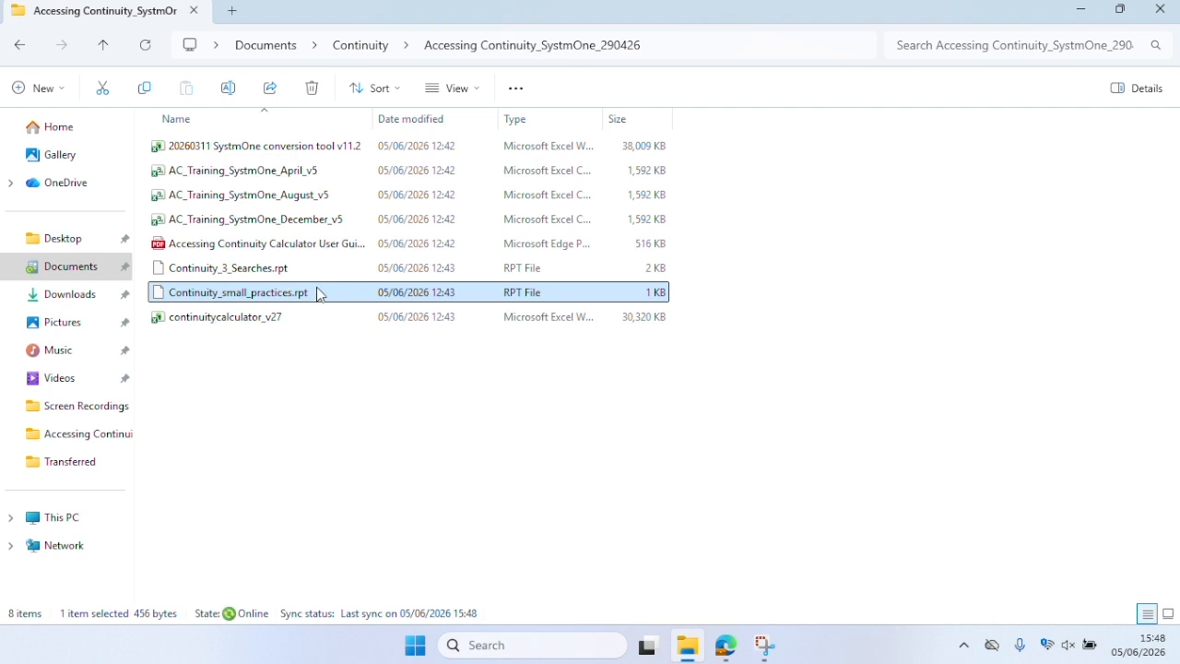
{"action": "left_click", "coordinate": [316, 171]}
{"action": "left_click", "coordinate": [317, 196]}
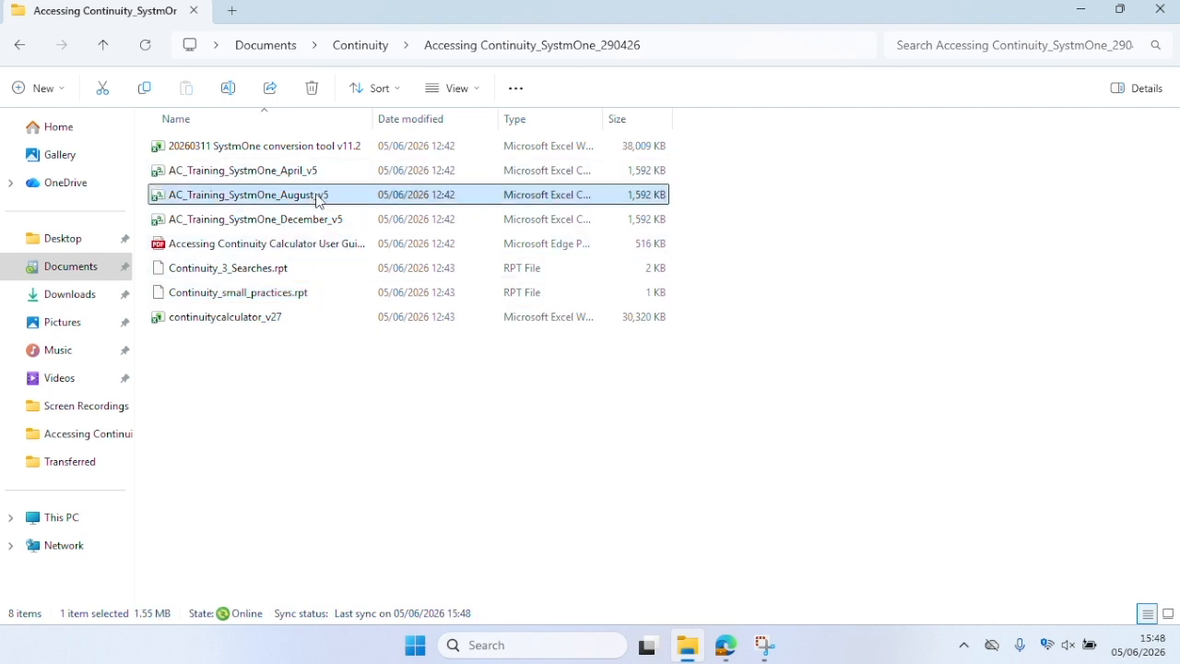
{"action": "left_click", "coordinate": [320, 221]}
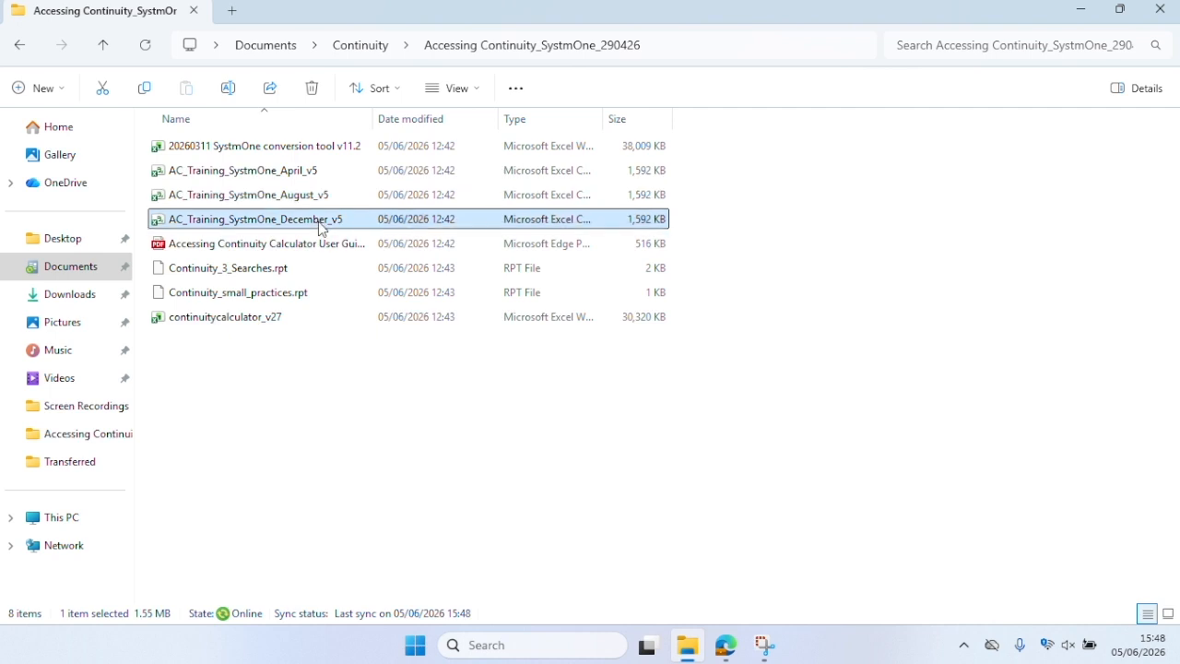
- Open the Accessing Continuity Calculator User Guide PDF and read through its contents list, key information and tool download instructions
{"action": "double_click", "coordinate": [317, 243]}
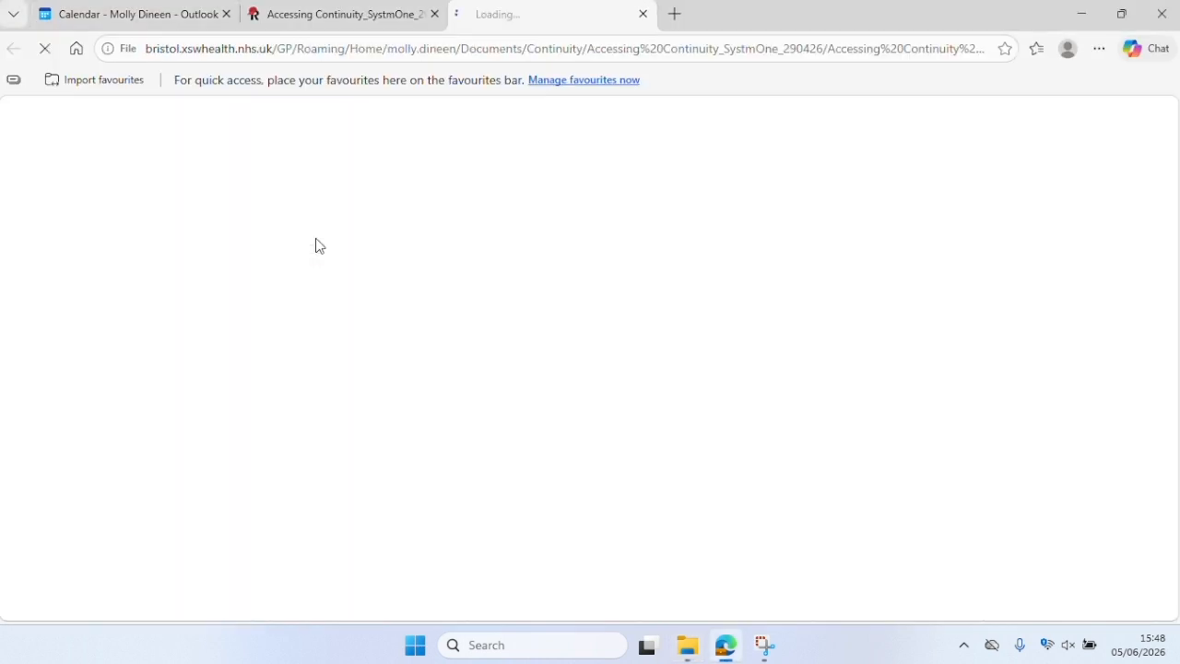
{"action": "scroll", "coordinate": [315, 245], "scroll_direction": "down", "scroll_amount": 20}
{"action": "scroll", "coordinate": [315, 245], "scroll_direction": "up", "scroll_amount": 20}
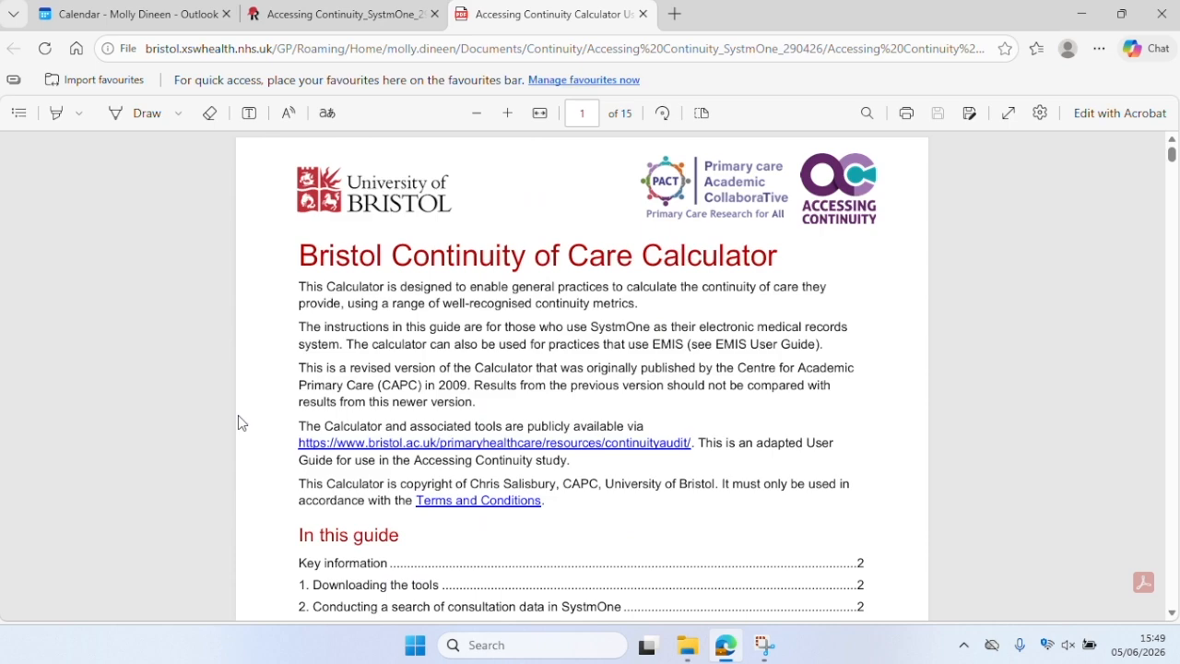
{"action": "scroll", "coordinate": [238, 416], "scroll_direction": "down", "scroll_amount": 9}
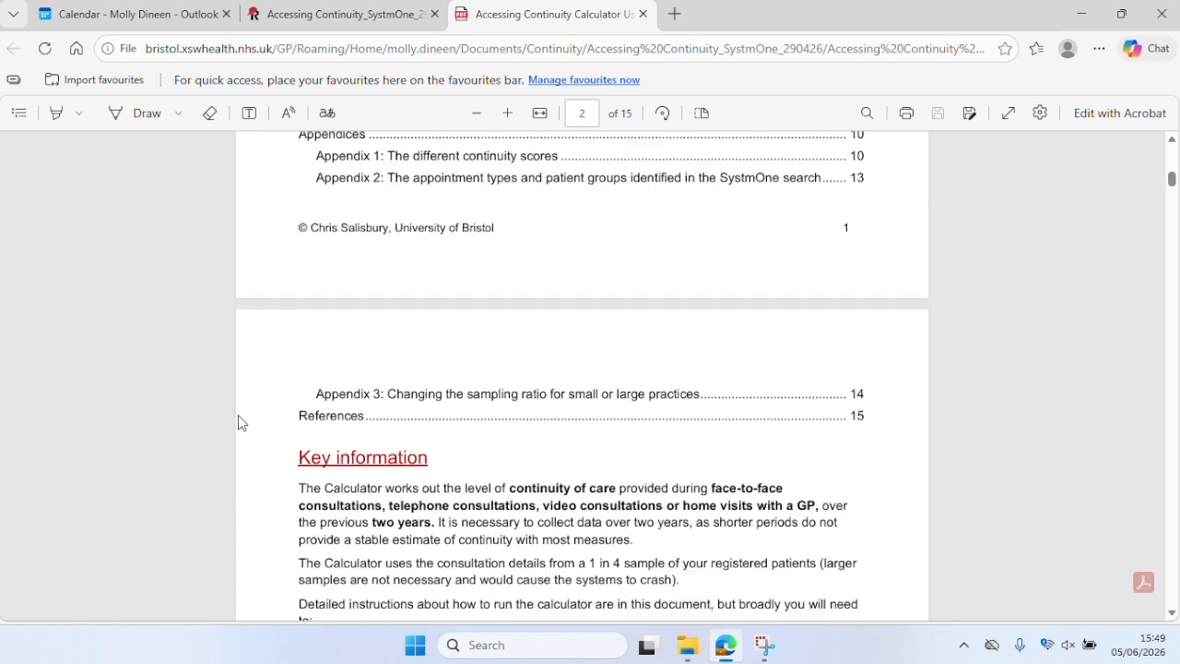
{"action": "scroll", "coordinate": [238, 417], "scroll_direction": "down", "scroll_amount": 4}
{"action": "scroll", "coordinate": [238, 416], "scroll_direction": "down", "scroll_amount": 4}
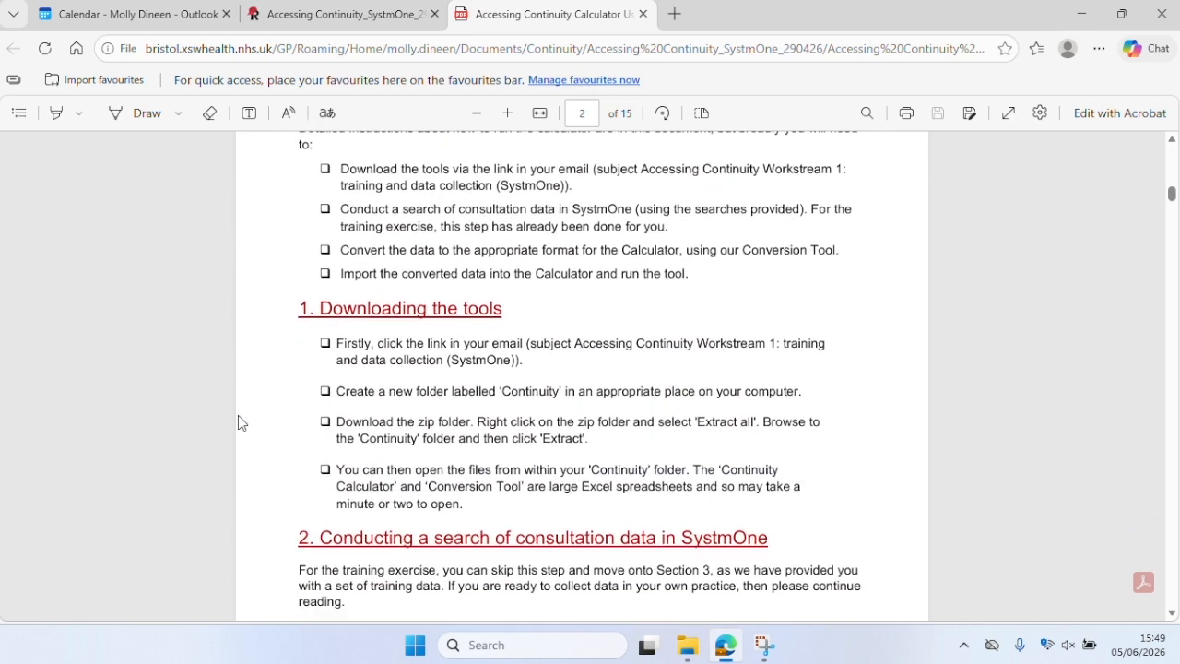
{"action": "scroll", "coordinate": [238, 423], "scroll_direction": "down", "scroll_amount": 1}
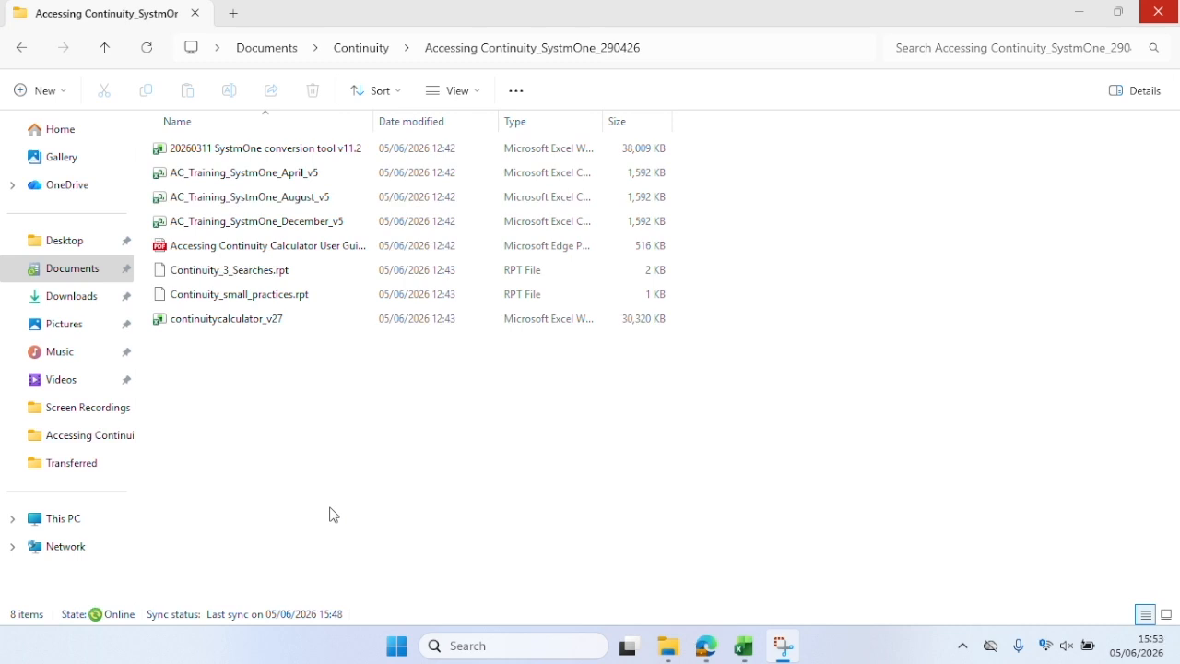
- Open the 20260311 SystmOne conversion tool v11.2 workbook from the extracted folder and enable editing
{"action": "double_click", "coordinate": [307, 150]}
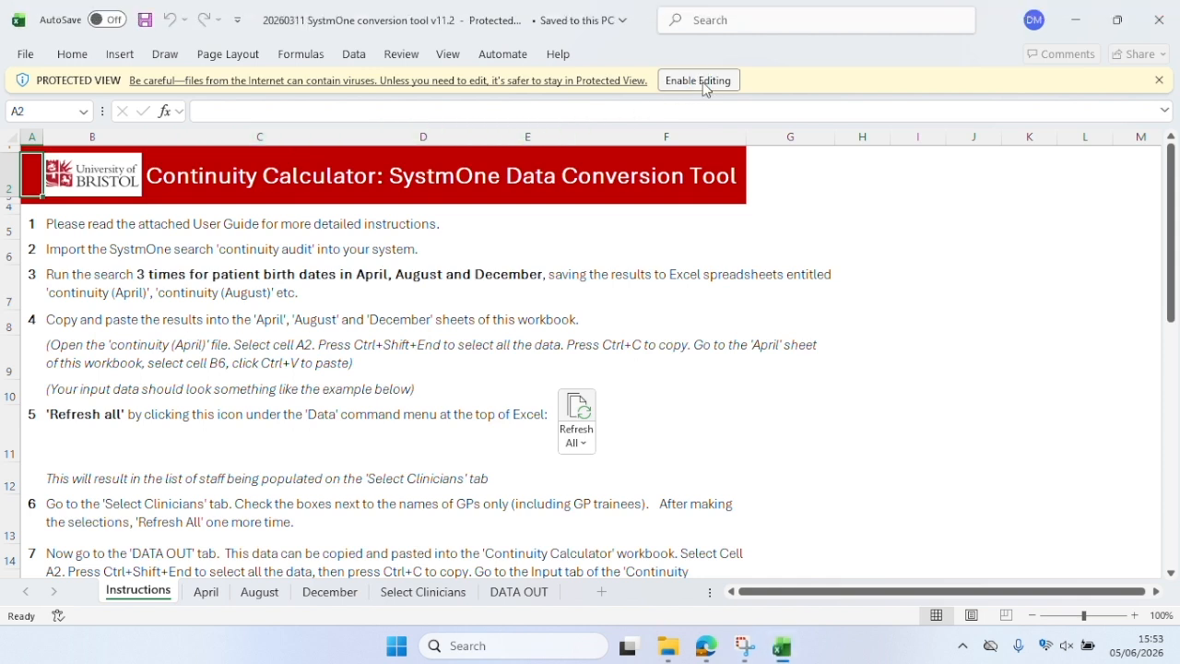
{"action": "left_click", "coordinate": [705, 84]}
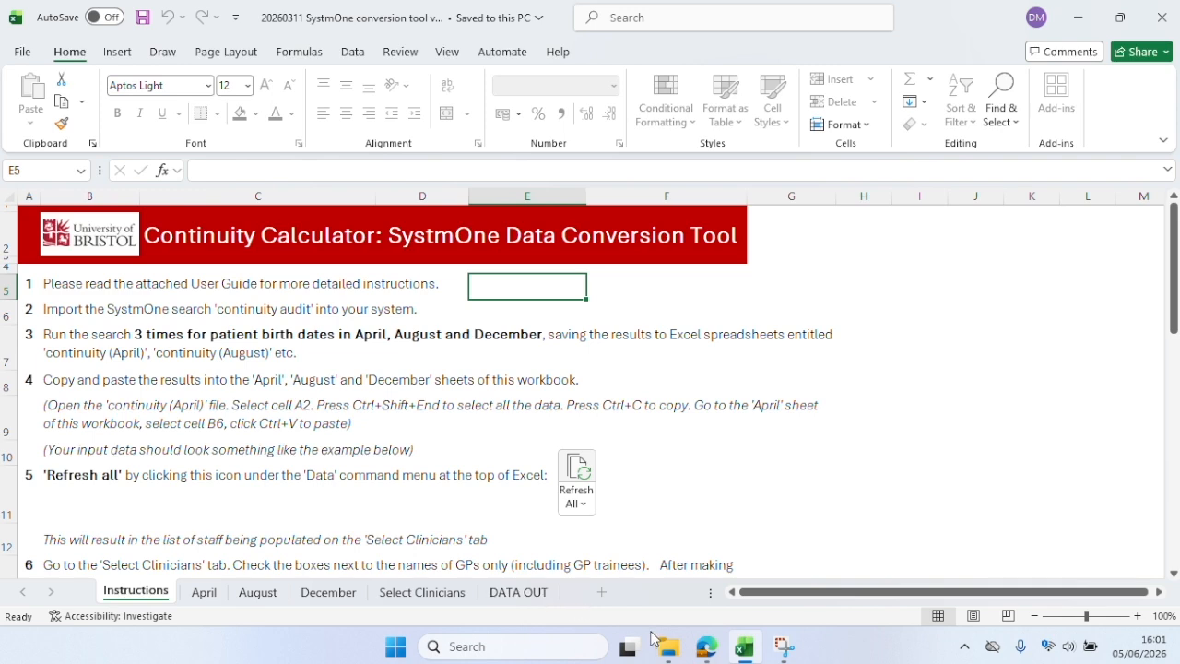
- Open AC_Training_SystmOne_April_v5 from the extracted folder and copy all its data from cell A1 to the last used cell
{"action": "left_click", "coordinate": [674, 652]}
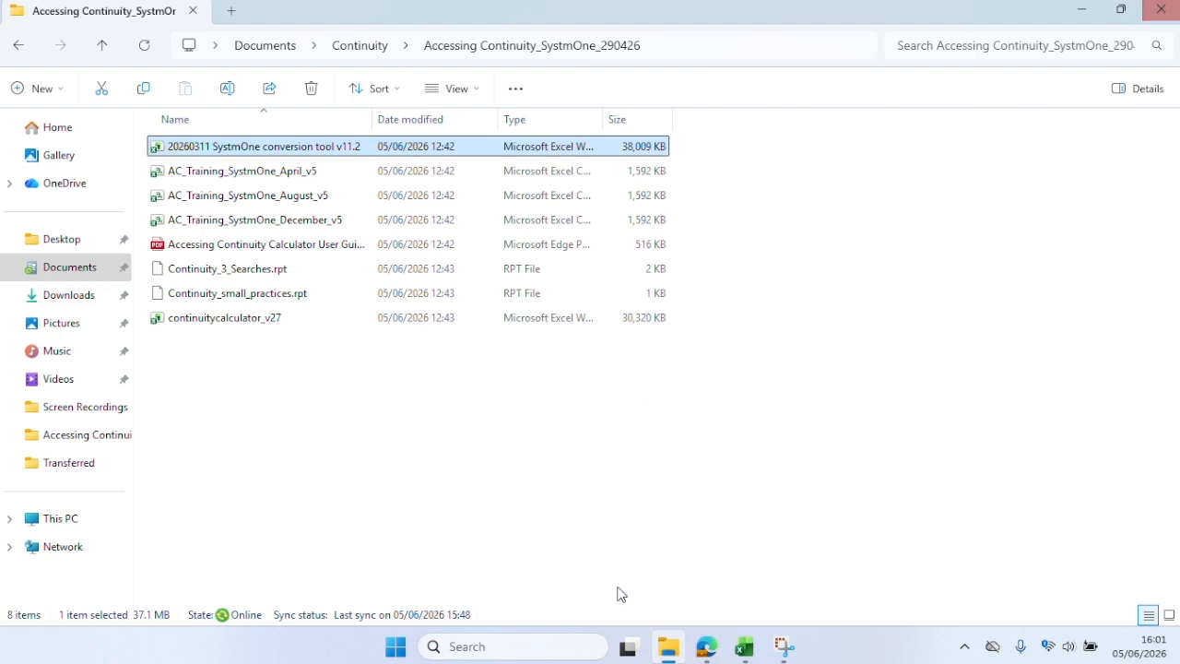
{"action": "double_click", "coordinate": [331, 176]}
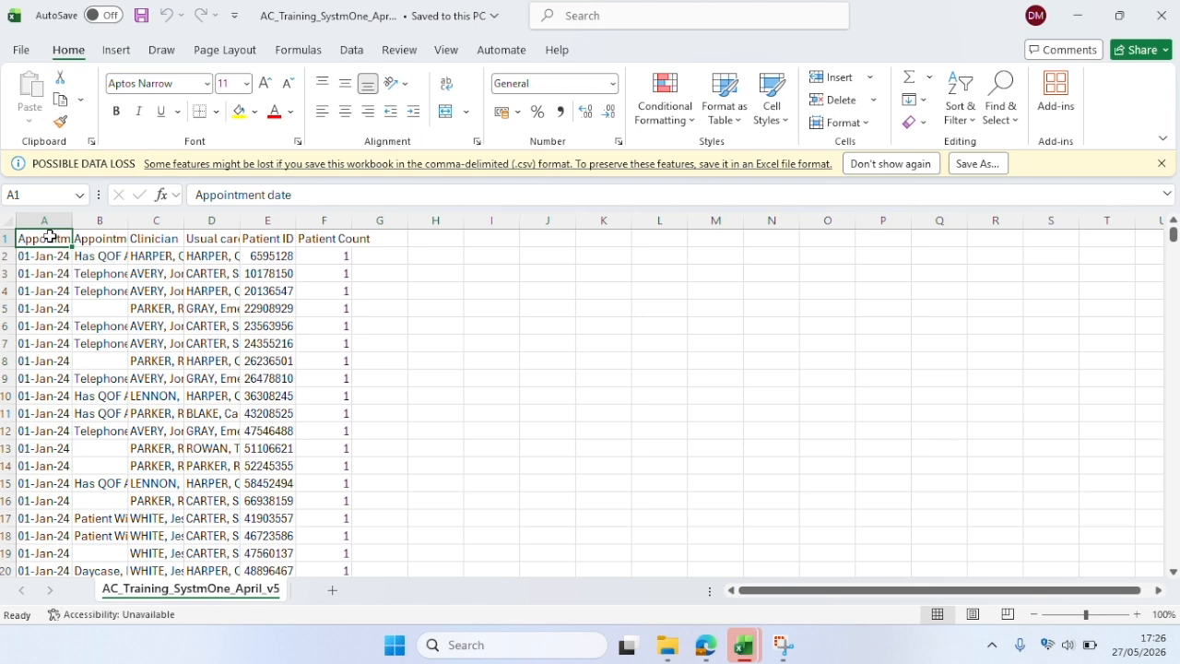
{"action": "key", "text": "ctrl+shift+End"}
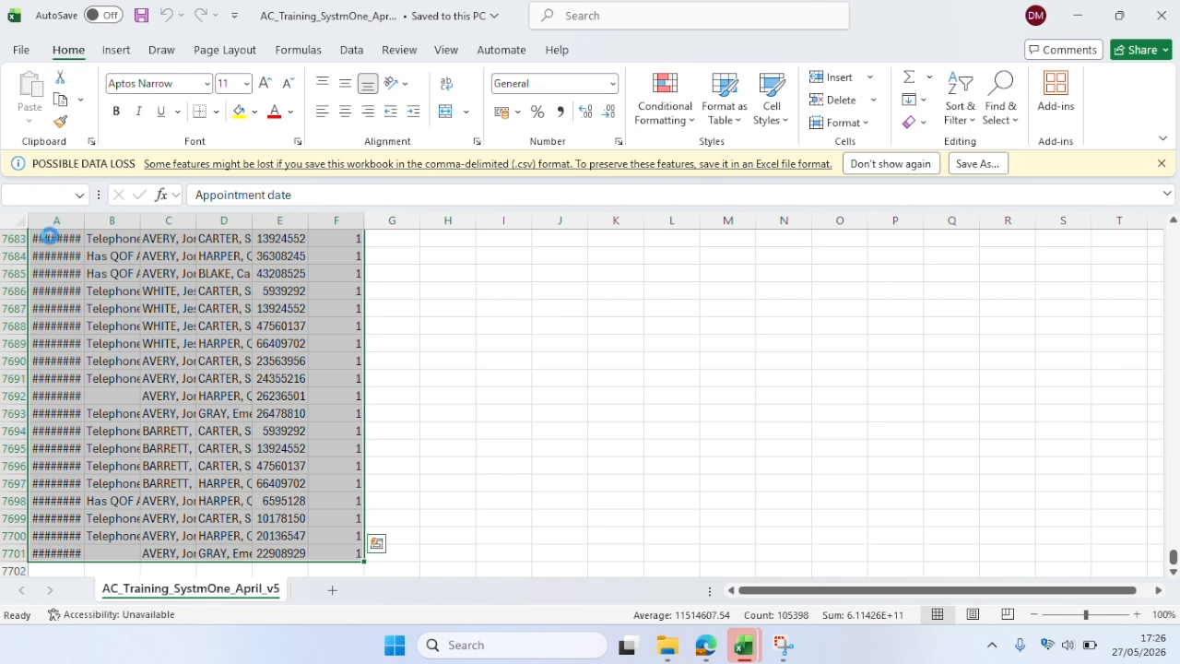
{"action": "key", "text": "ctrl+c"}
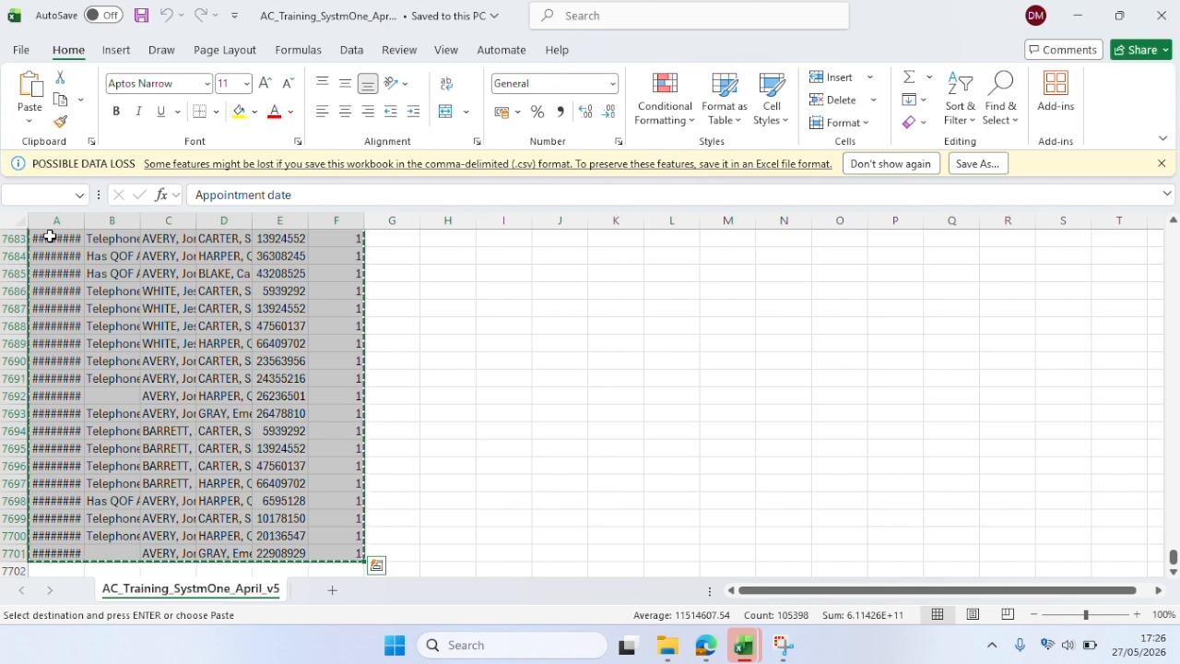
- Switch to the SystmOne conversion tool workbook and paste the copied April training data into the April sheet at cell B6
{"action": "mouse_move", "coordinate": [738, 643]}
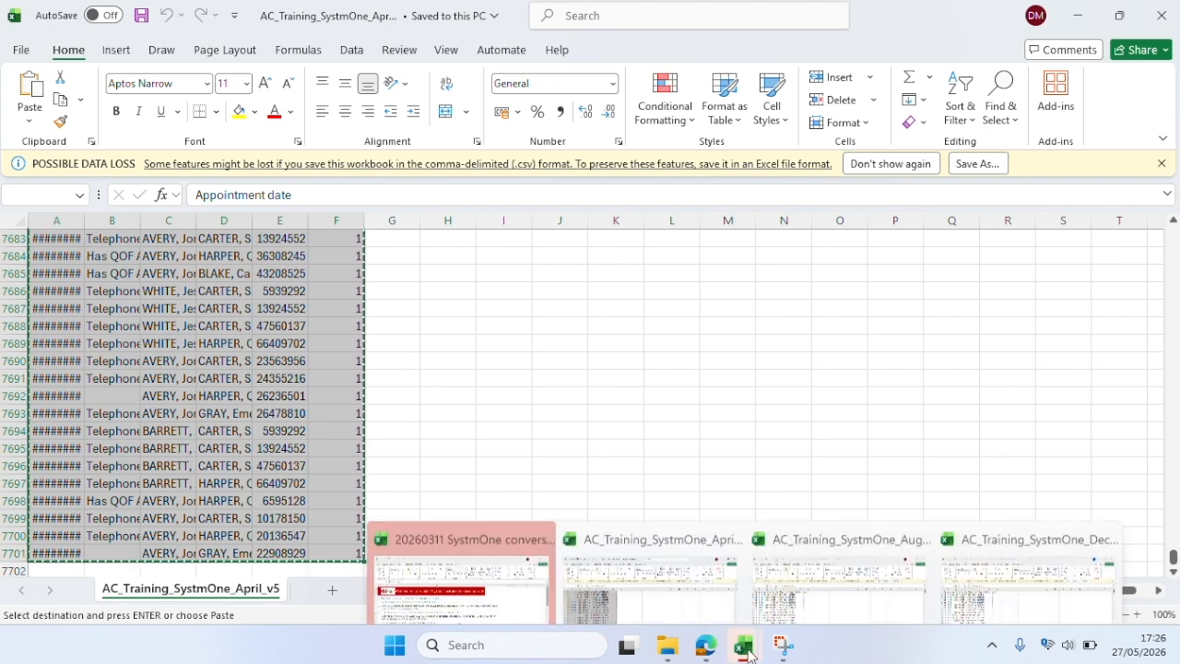
{"action": "left_click", "coordinate": [513, 574]}
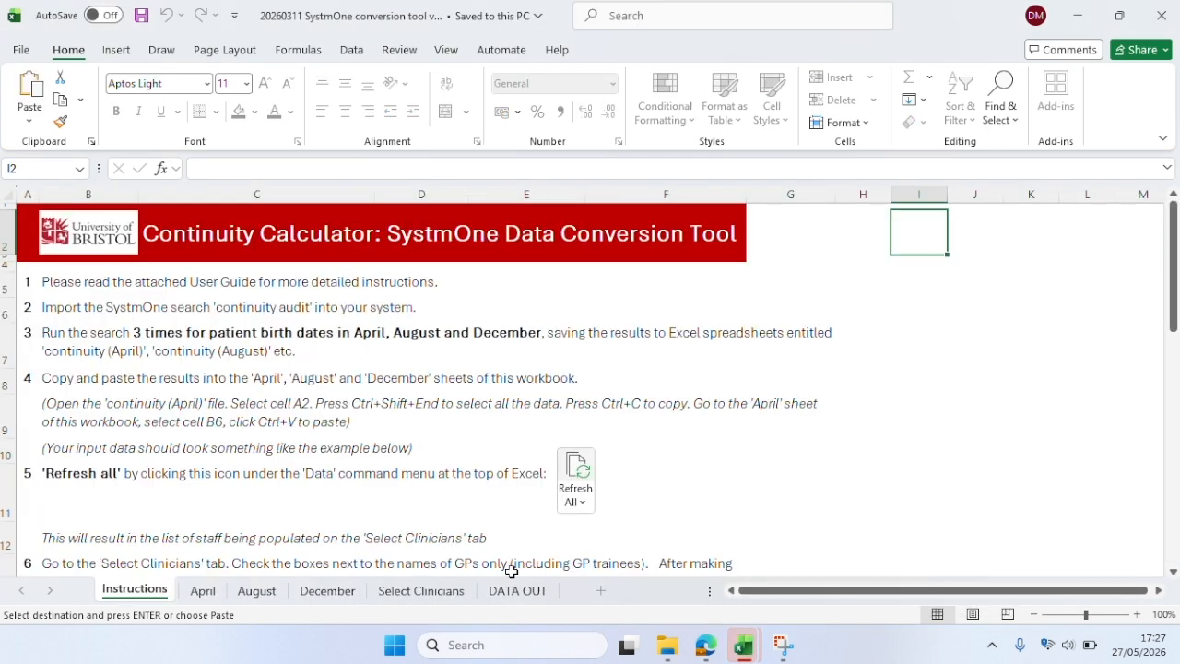
{"action": "left_click", "coordinate": [202, 591]}
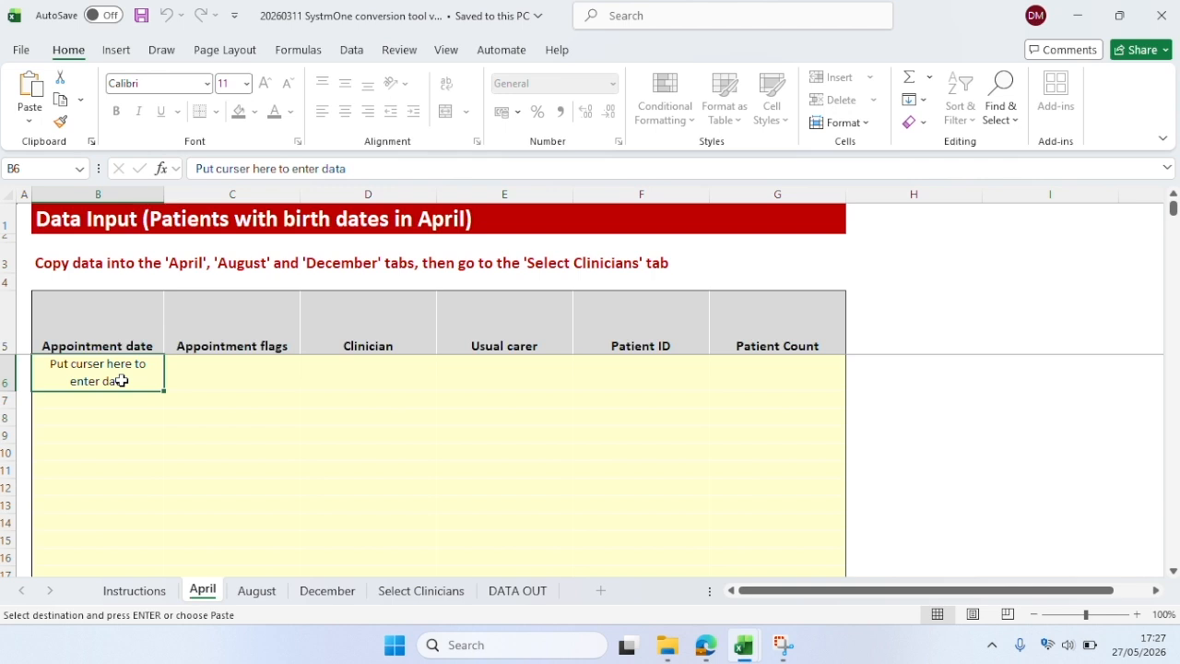
{"action": "key", "text": "ctrl+v"}
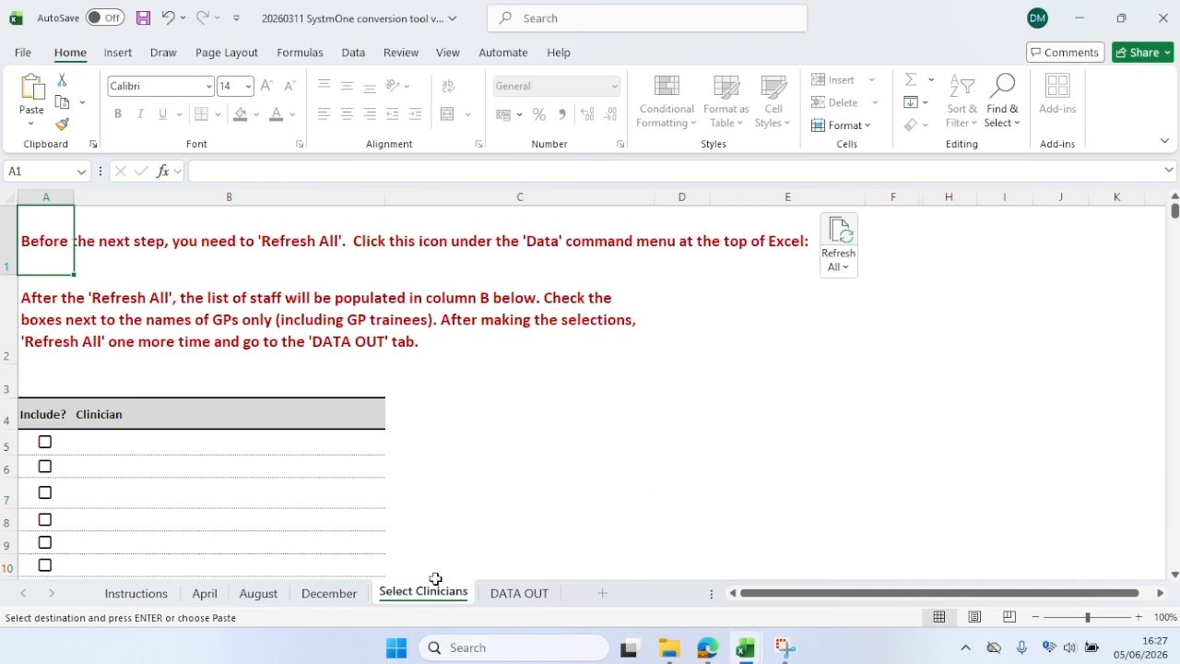
- Run Refresh All from the Select Clinicians sheet to populate the staff list, and look through the clinicians
{"action": "left_click", "coordinate": [353, 55]}
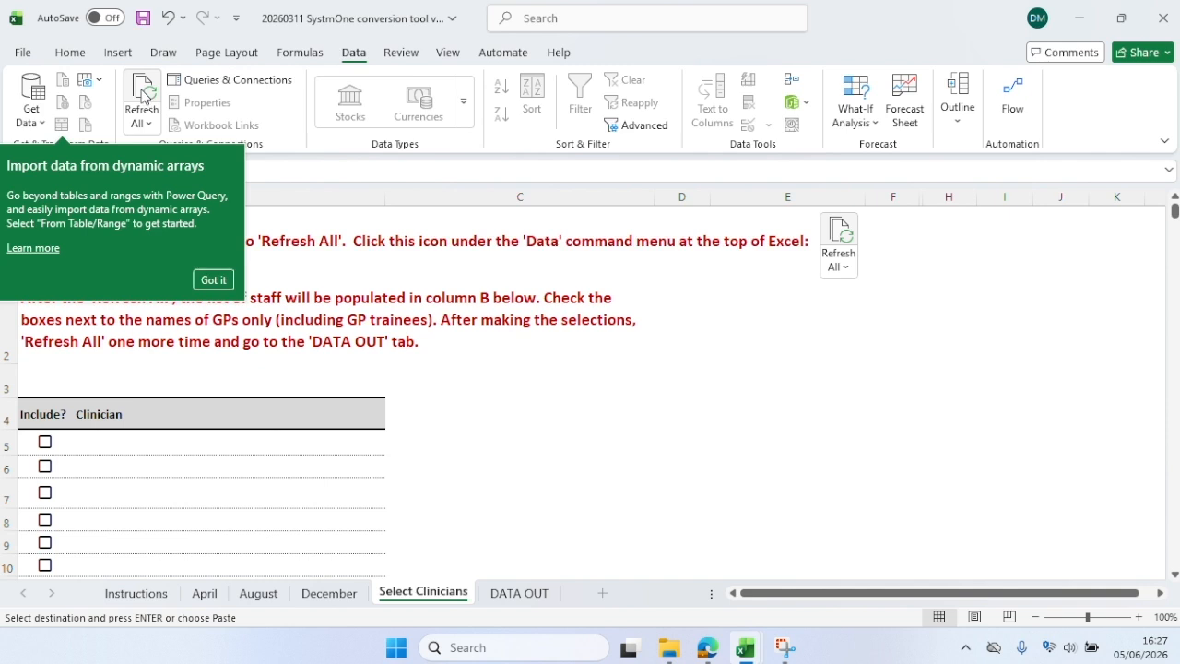
{"action": "left_click", "coordinate": [143, 97]}
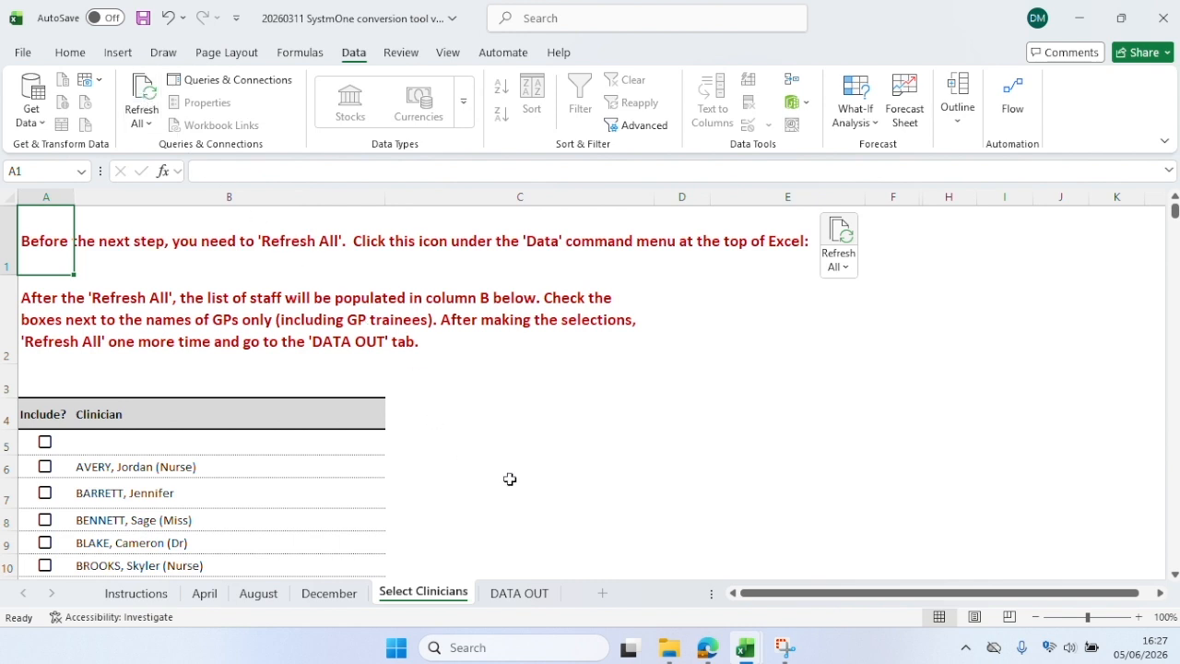
{"action": "scroll", "coordinate": [510, 478], "scroll_direction": "down", "scroll_amount": 2}
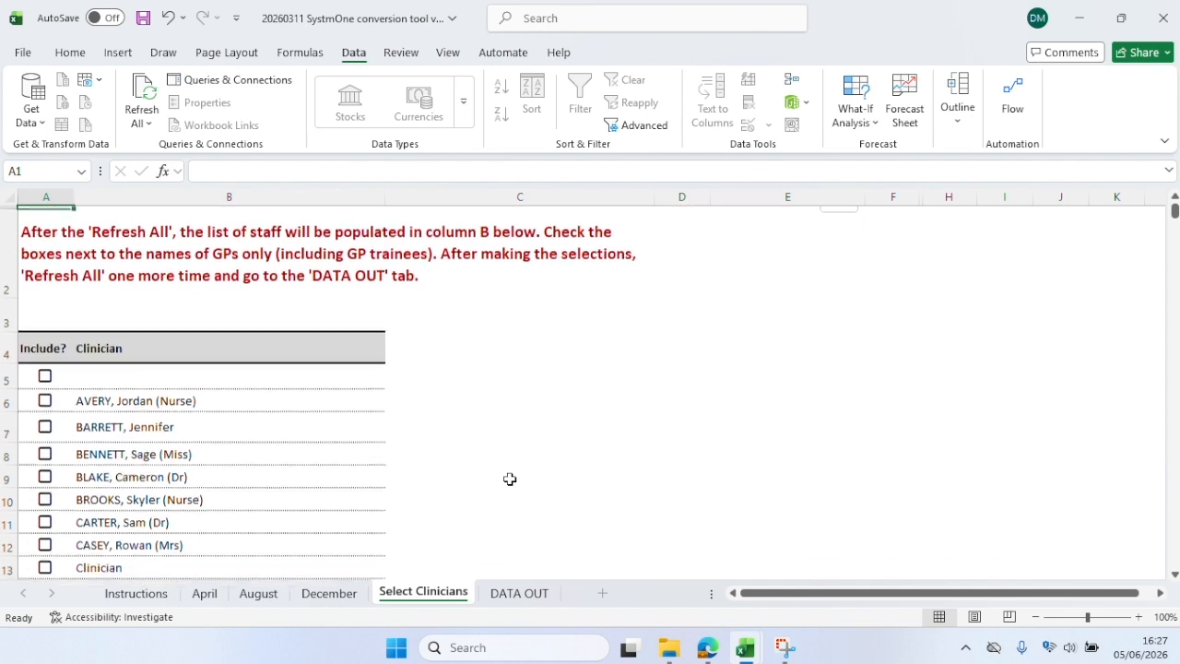
{"action": "scroll", "coordinate": [509, 479], "scroll_direction": "down", "scroll_amount": 1}
{"action": "scroll", "coordinate": [510, 479], "scroll_direction": "down", "scroll_amount": 1}
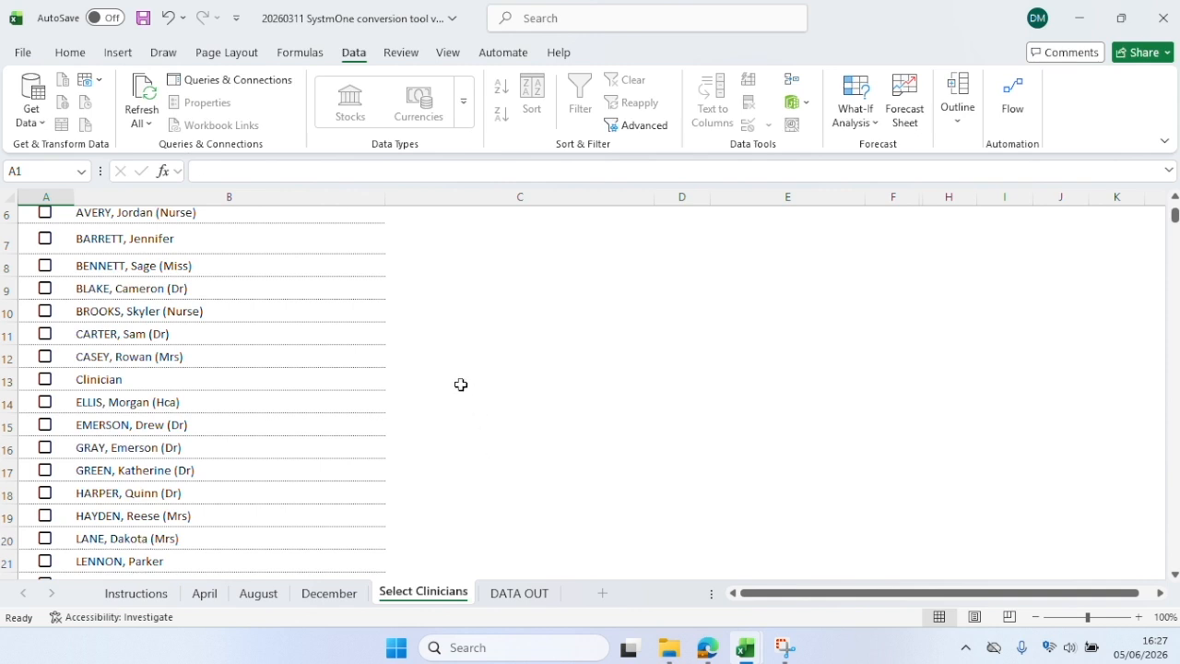
- Include the clinicians titled Dr in rows 9 and 11, and run Refresh All to fill the DATA OUT sheet
{"action": "scroll", "coordinate": [460, 384], "scroll_direction": "up", "scroll_amount": 1}
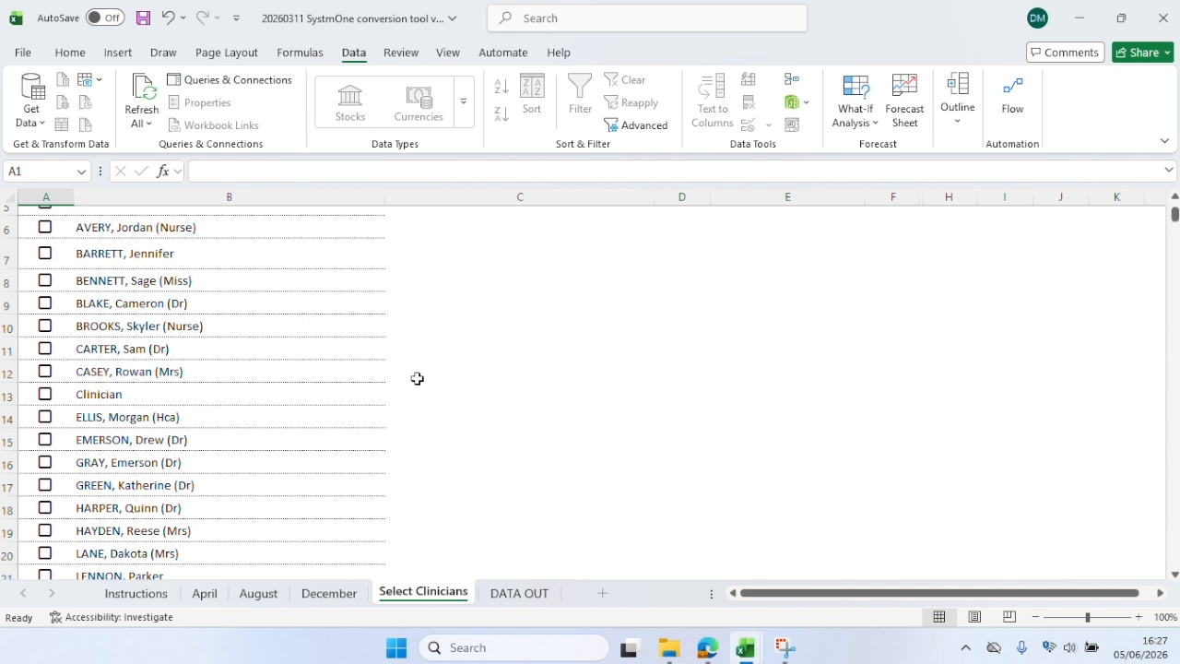
{"action": "left_click", "coordinate": [44, 307]}
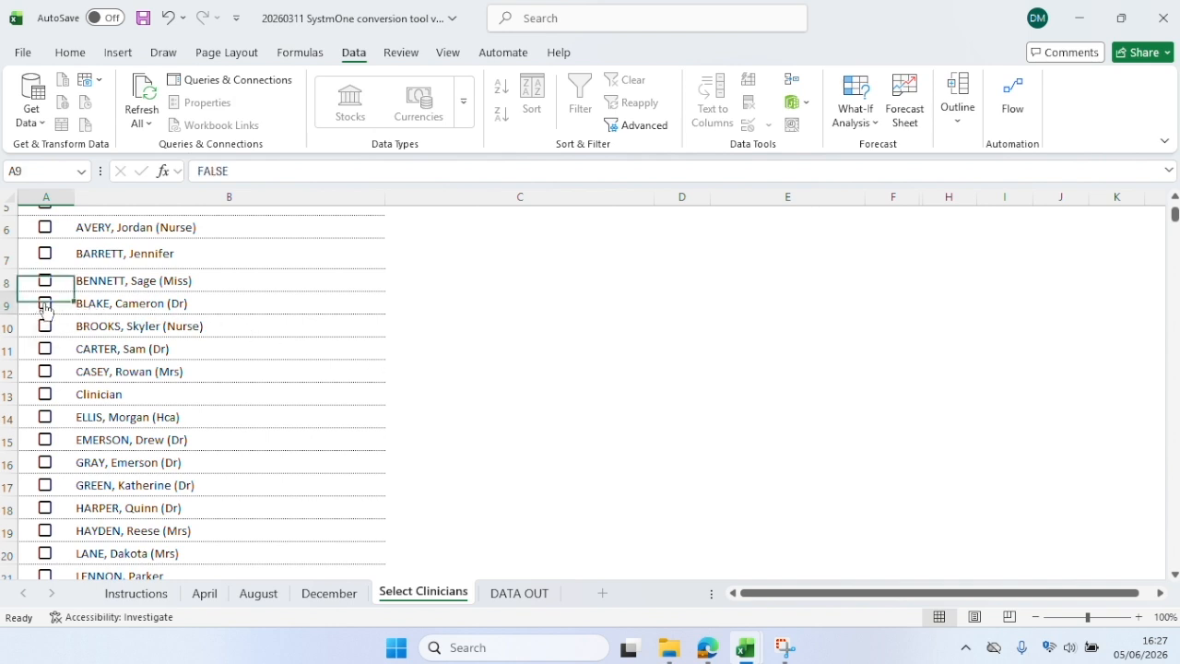
{"action": "left_click", "coordinate": [46, 352]}
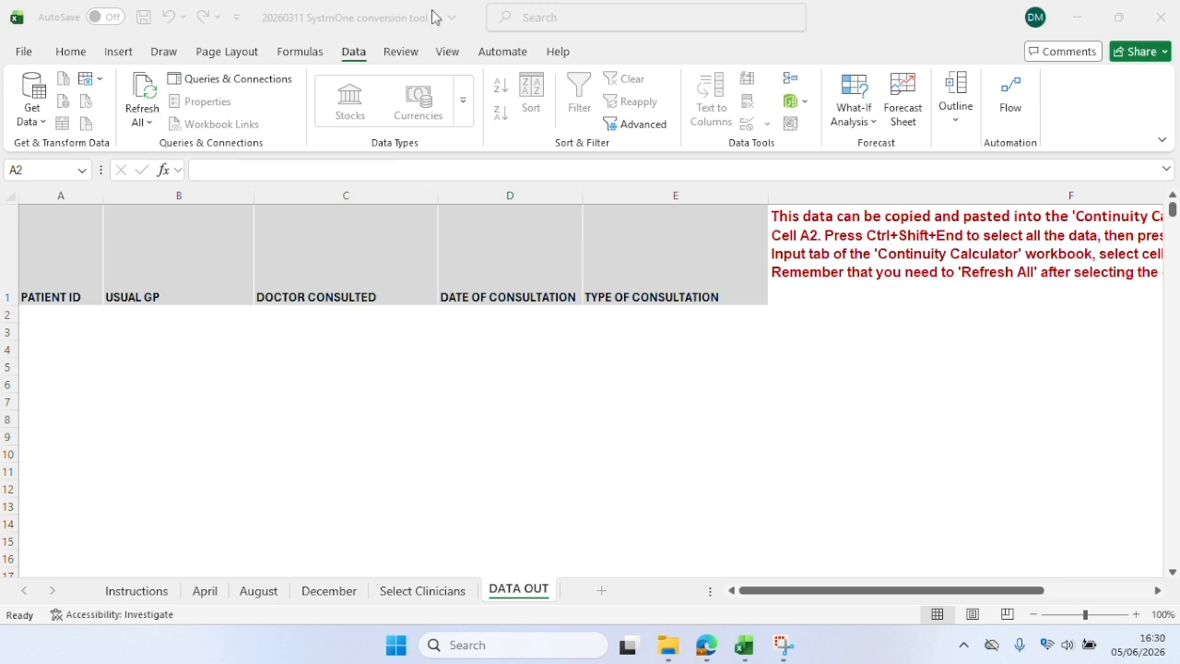
{"action": "left_click", "coordinate": [144, 92]}
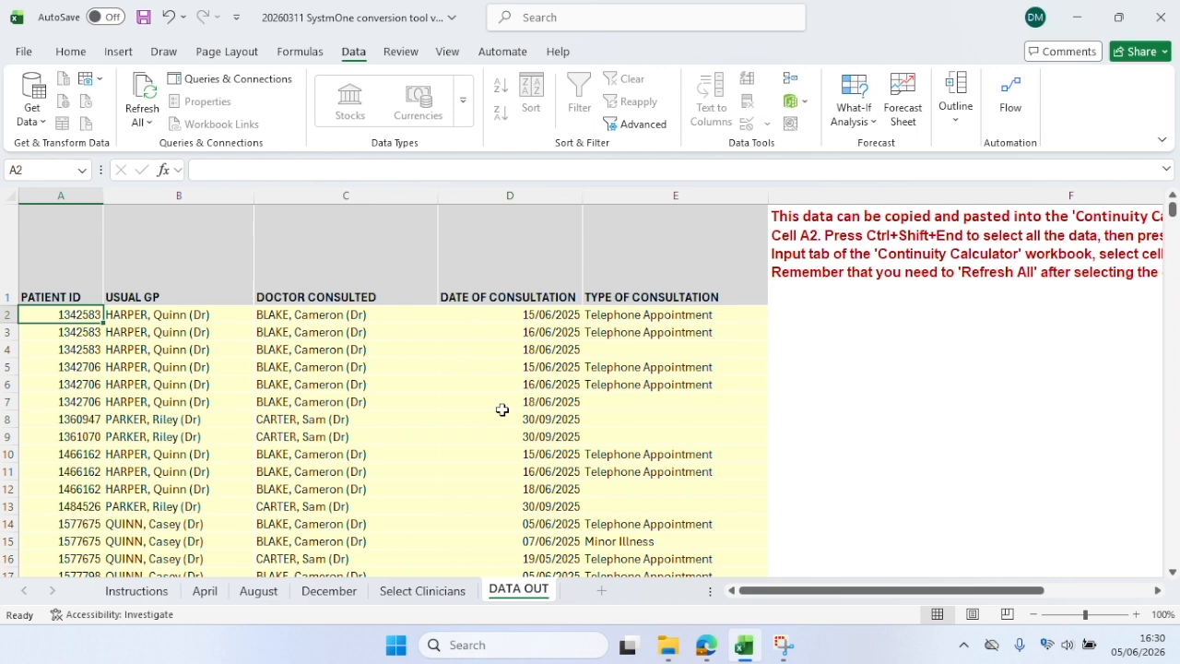
- Open continuitycalculator_v27 from the extracted SystmOne folder and look over its Input and Results sheets, ending on the Input sheet
{"action": "left_click", "coordinate": [669, 645]}
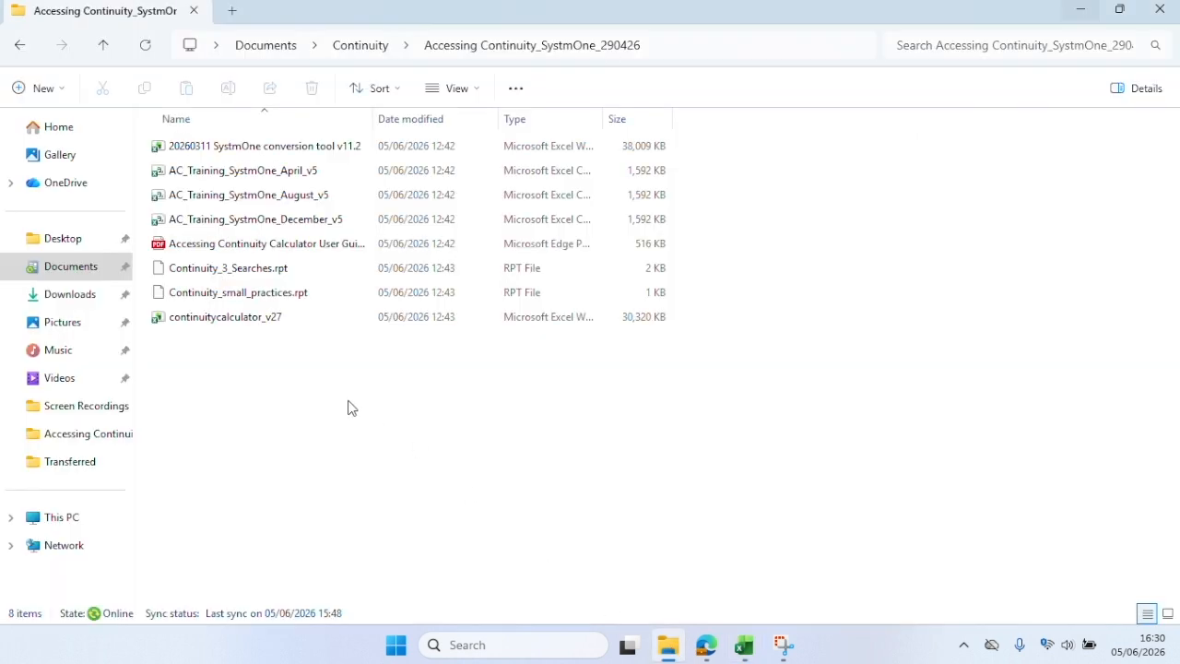
{"action": "double_click", "coordinate": [245, 318]}
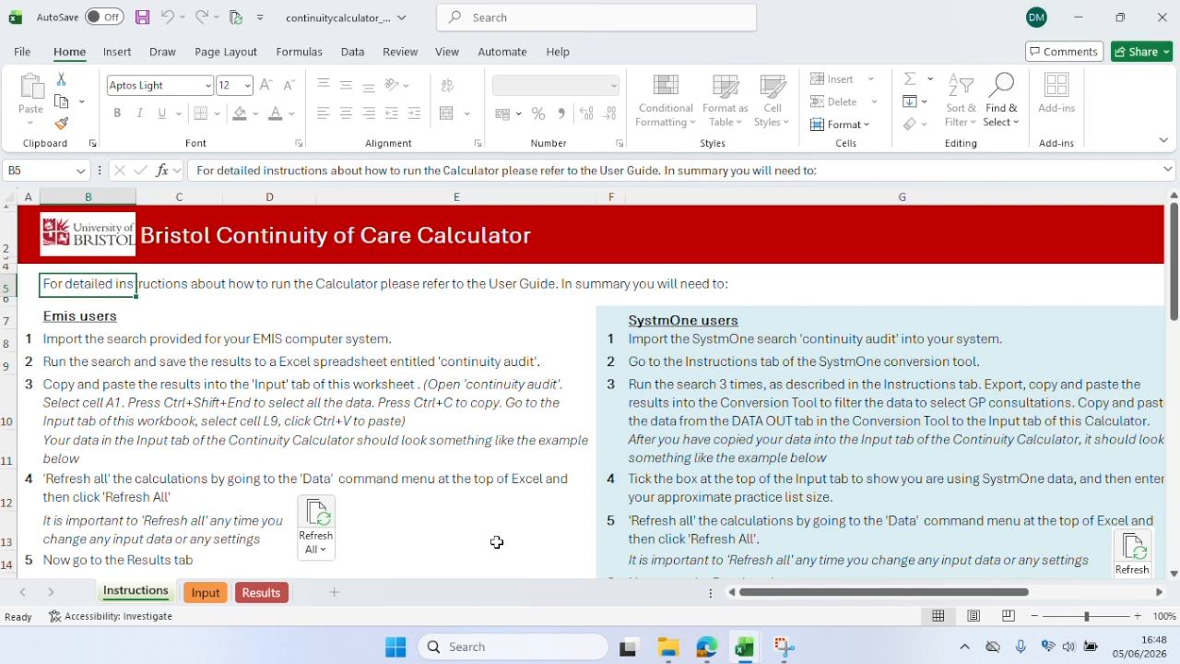
{"action": "left_click", "coordinate": [205, 593]}
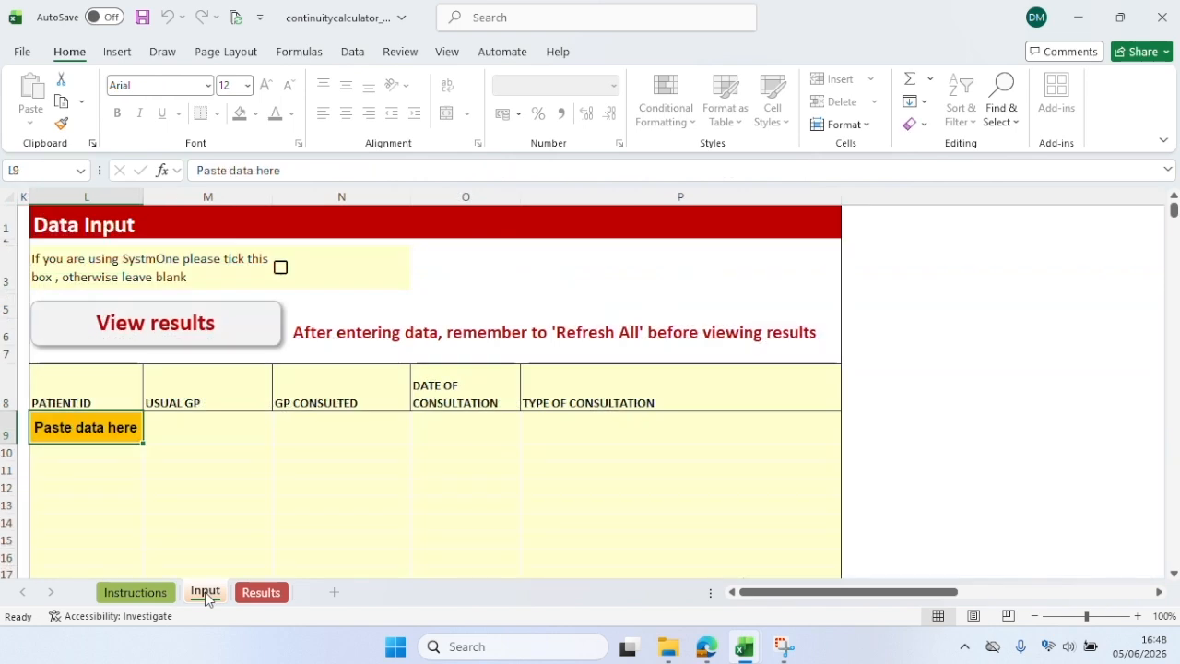
{"action": "left_click", "coordinate": [262, 593]}
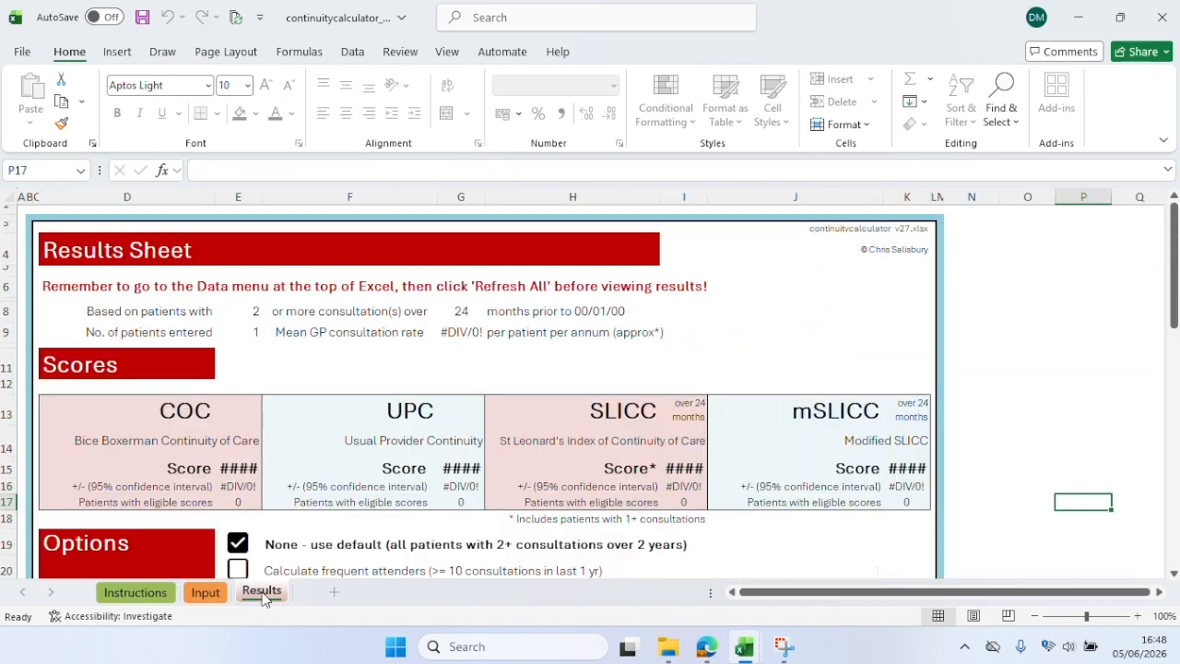
{"action": "left_click", "coordinate": [204, 592]}
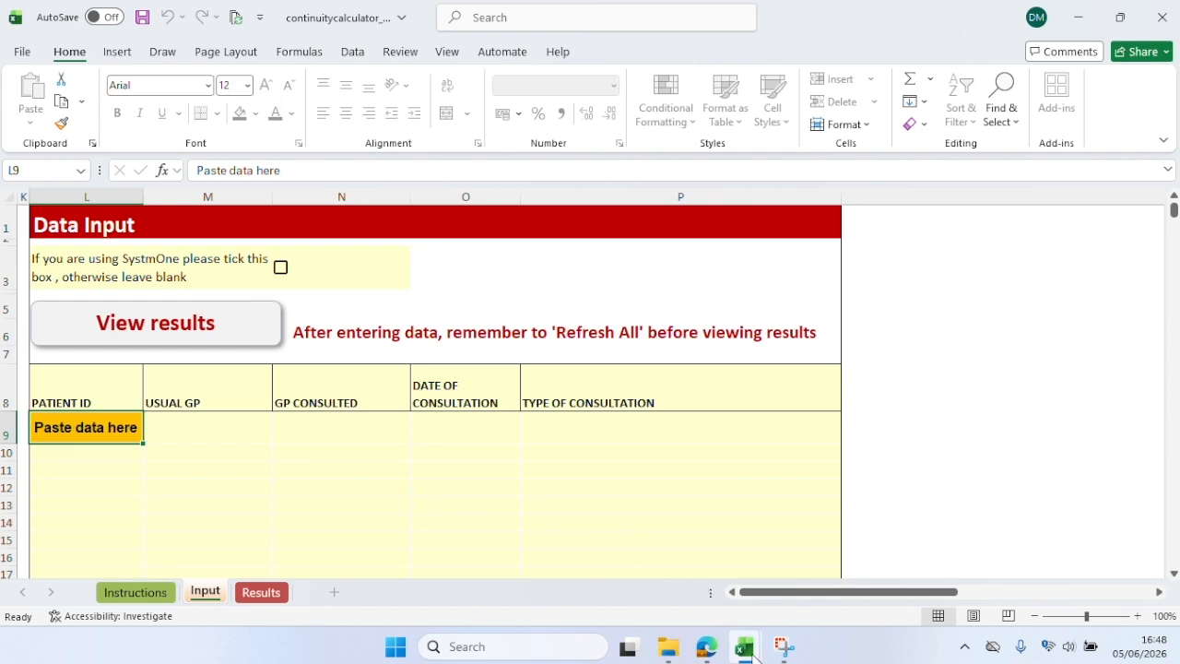
- Switch back to the conversion tool and copy the DATA OUT sheet's data from cell A2 to the last used cell
{"action": "mouse_move", "coordinate": [752, 655]}
{"action": "left_click", "coordinate": [811, 557]}
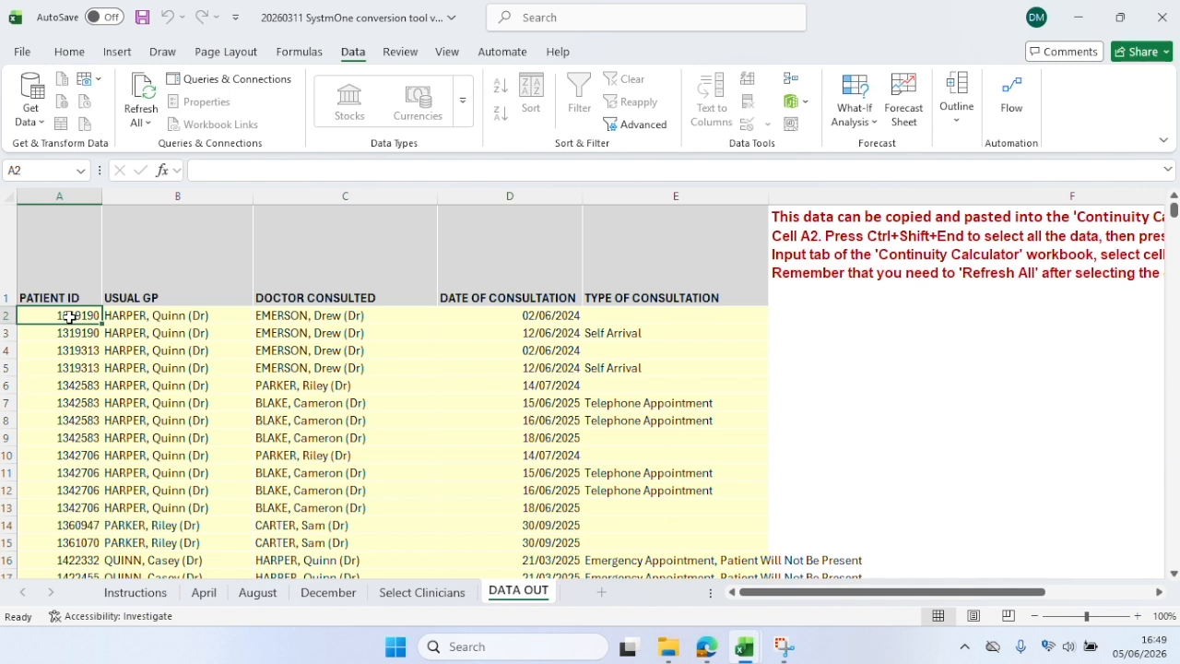
{"action": "key", "text": "ctrl+shift+End"}
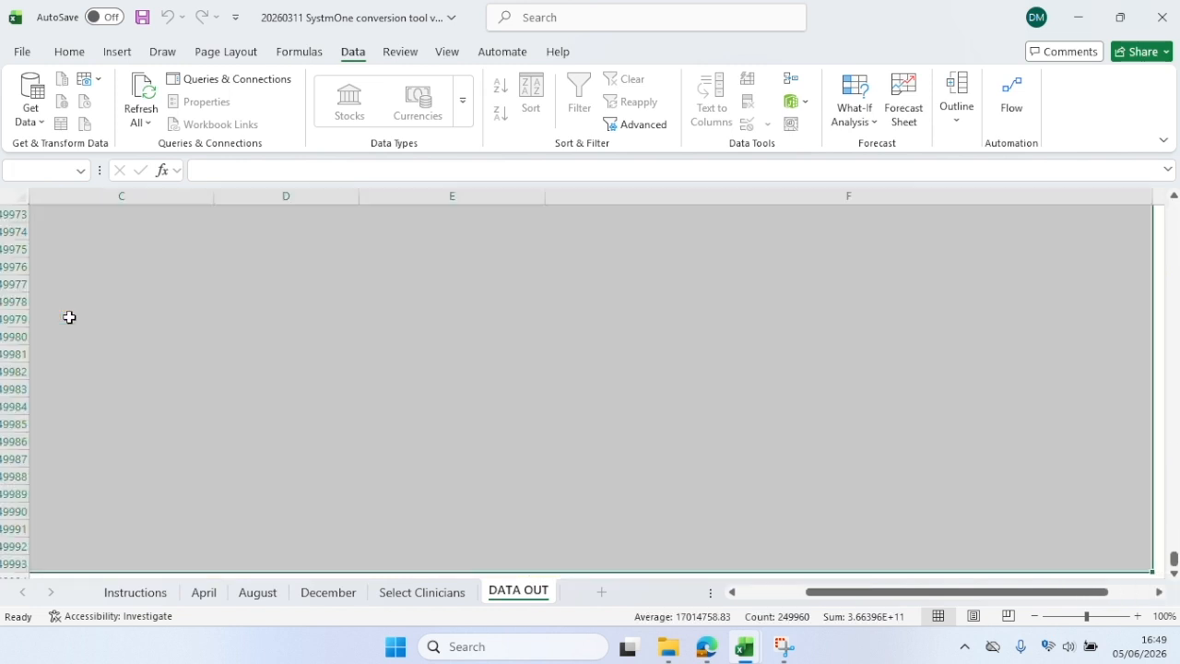
{"action": "key", "text": "ctrl+c"}
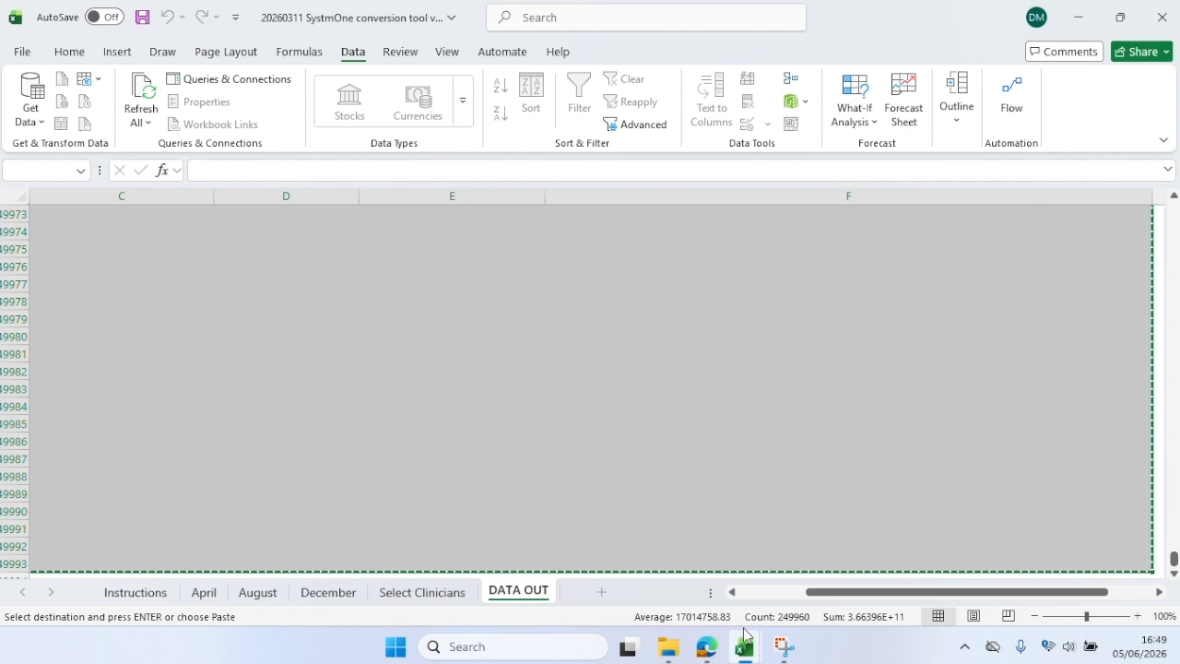
- Paste the copied DATA OUT data into the calculator's Input sheet at cell L9
{"action": "mouse_move", "coordinate": [744, 645]}
{"action": "left_click", "coordinate": [694, 569]}
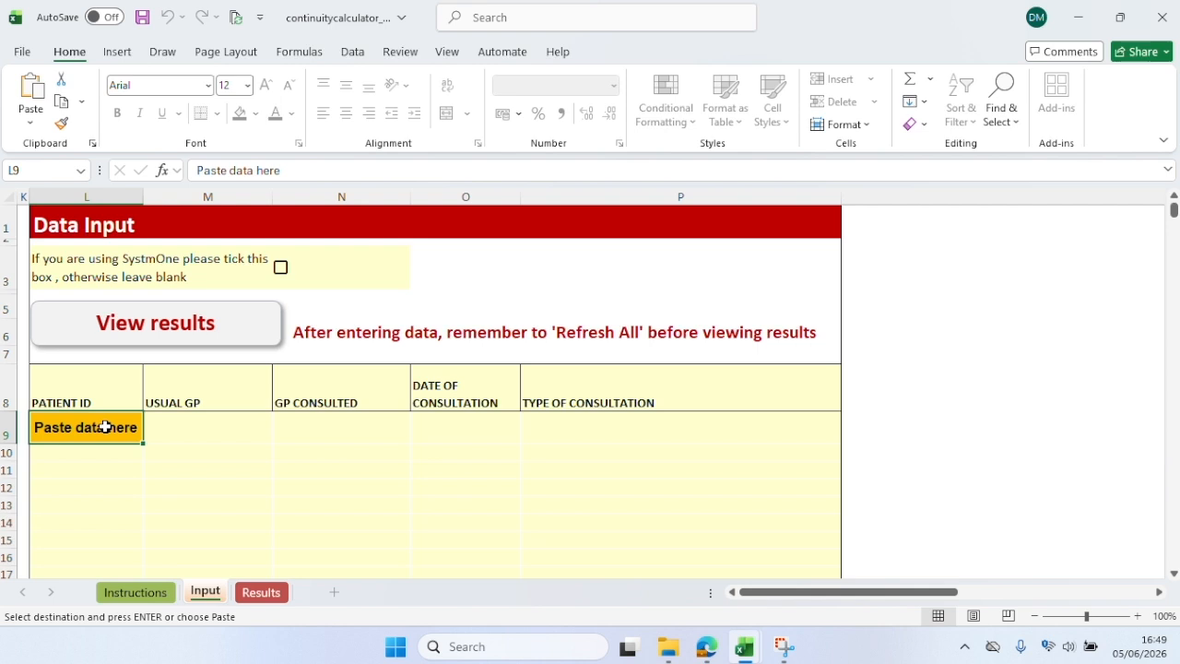
{"action": "key", "text": "ctrl+v"}
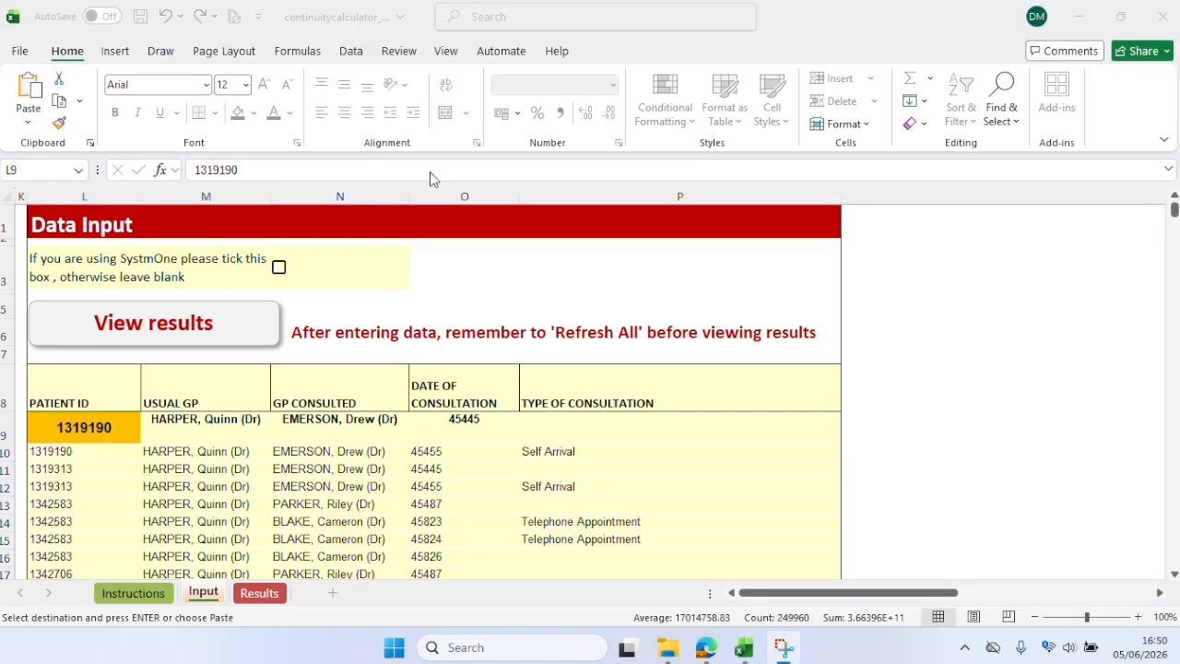
- Mark the Input sheet as using SystmOne data and set the practice list size to 17300
{"action": "left_click", "coordinate": [279, 267]}
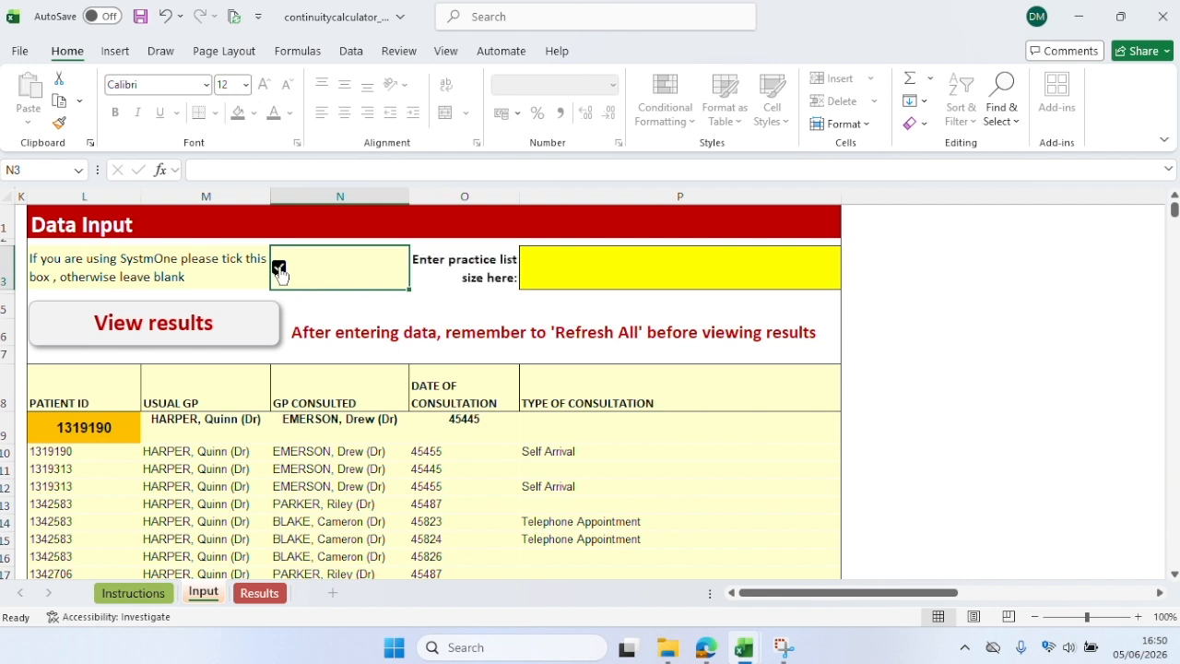
{"action": "left_click", "coordinate": [572, 270]}
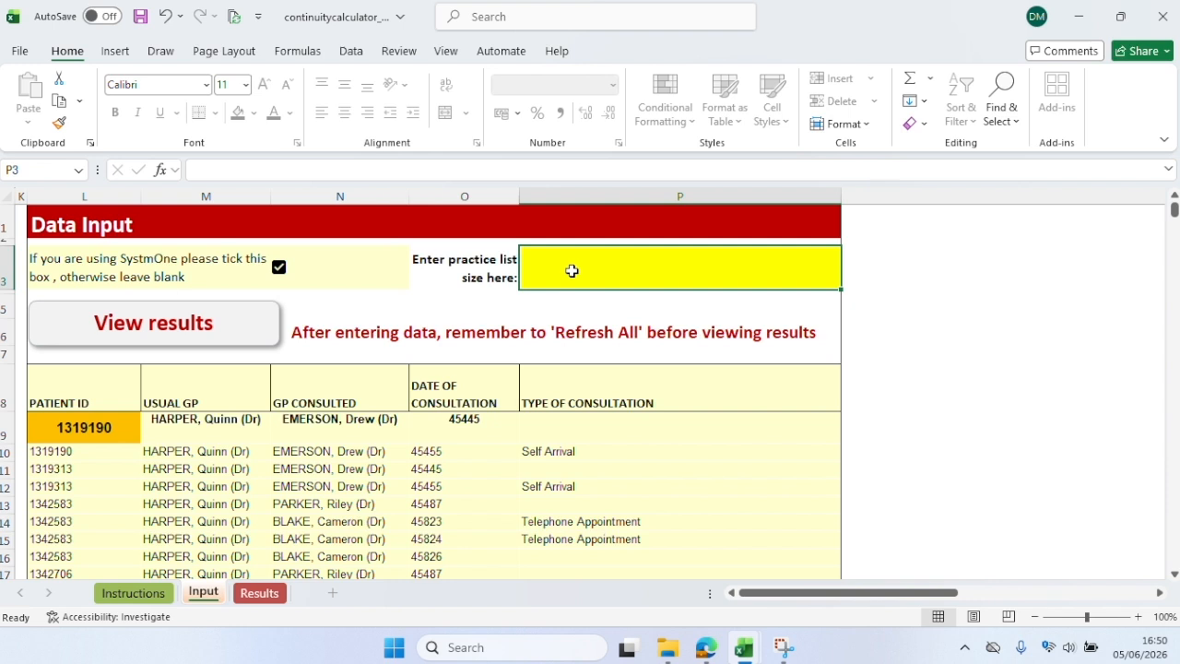
{"action": "type", "text": "17300"}
{"action": "key", "text": "Return"}
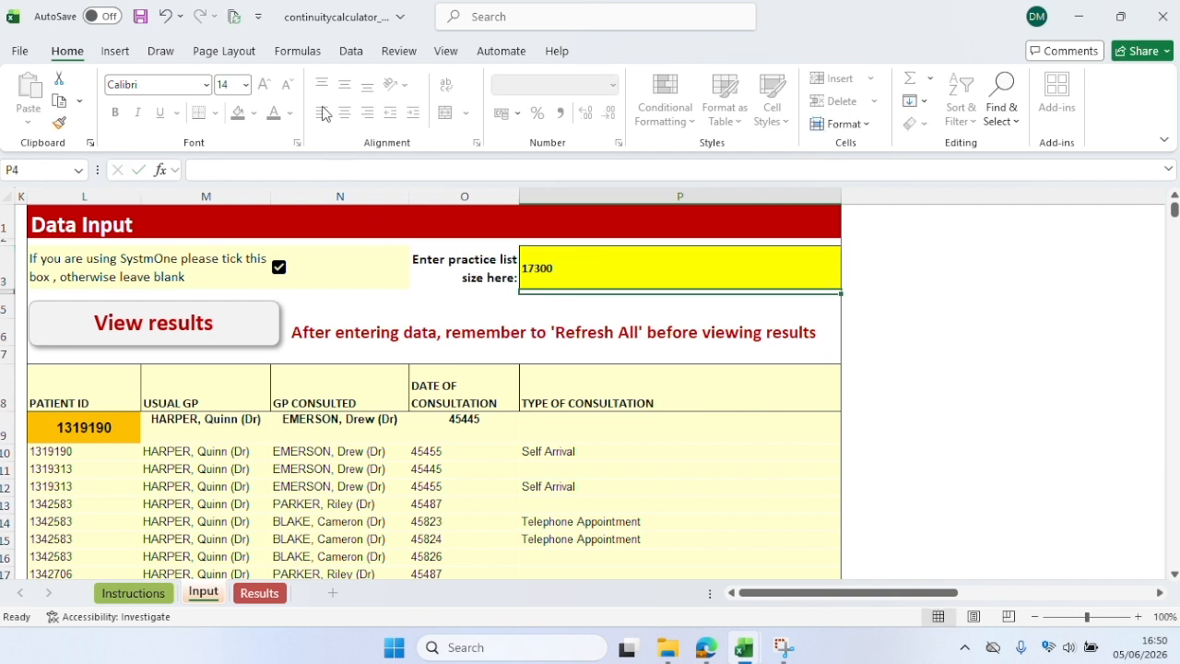
- Run Refresh All on the calculator workbook and view the results
{"action": "left_click", "coordinate": [350, 50]}
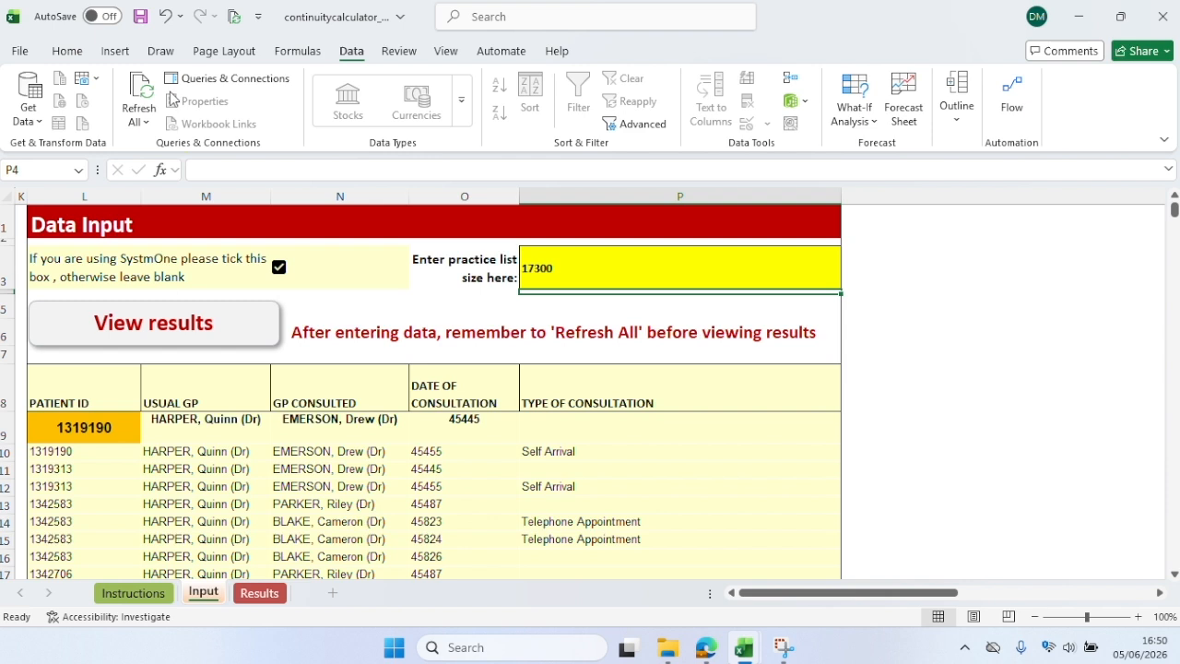
{"action": "left_click", "coordinate": [141, 90]}
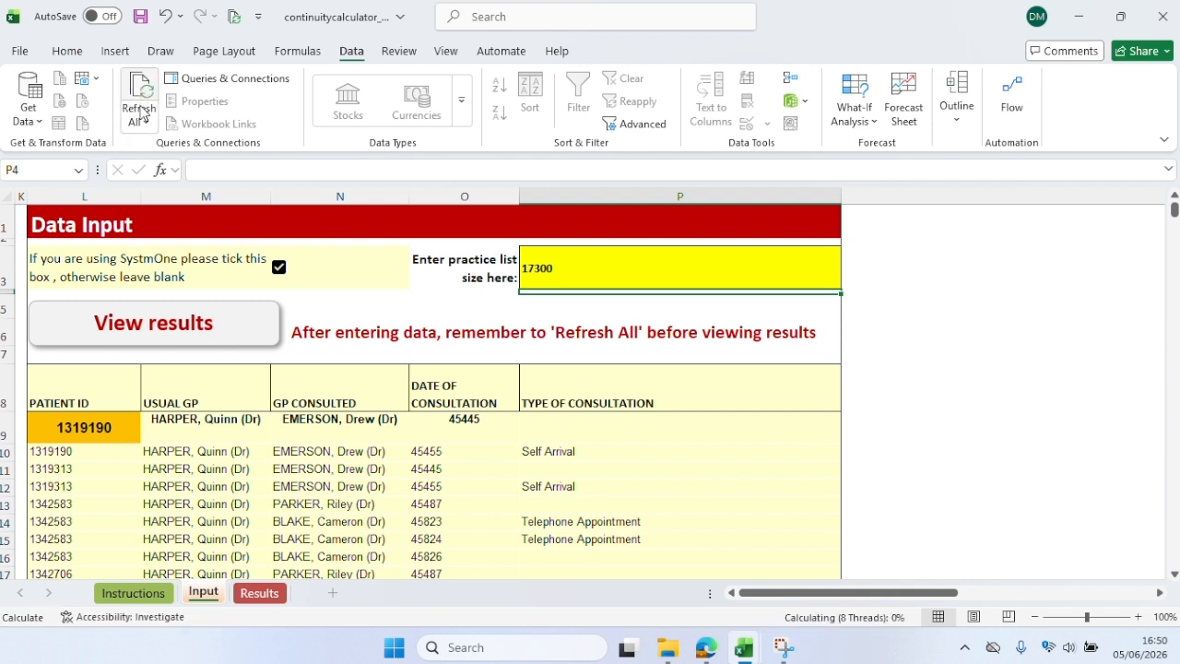
{"action": "left_click", "coordinate": [170, 324]}
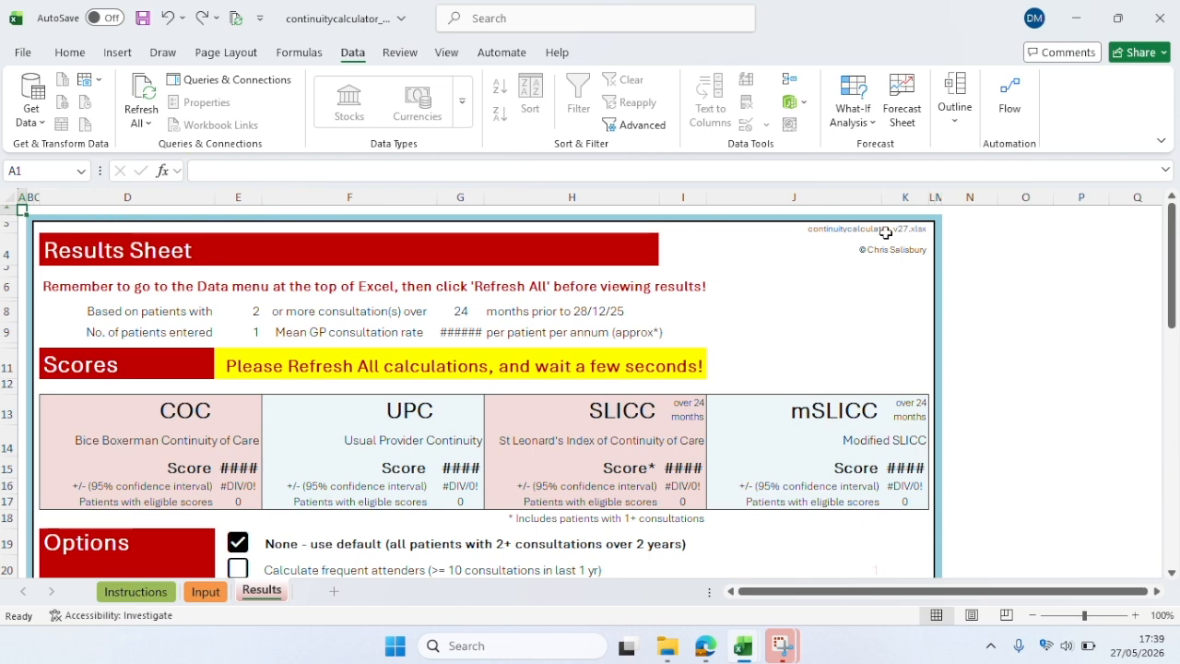
- Reduce the Results sheet zoom to 80% and capture a screenshot of the whole results box
{"action": "left_click", "coordinate": [1033, 615]}
{"action": "left_click", "coordinate": [1033, 616]}
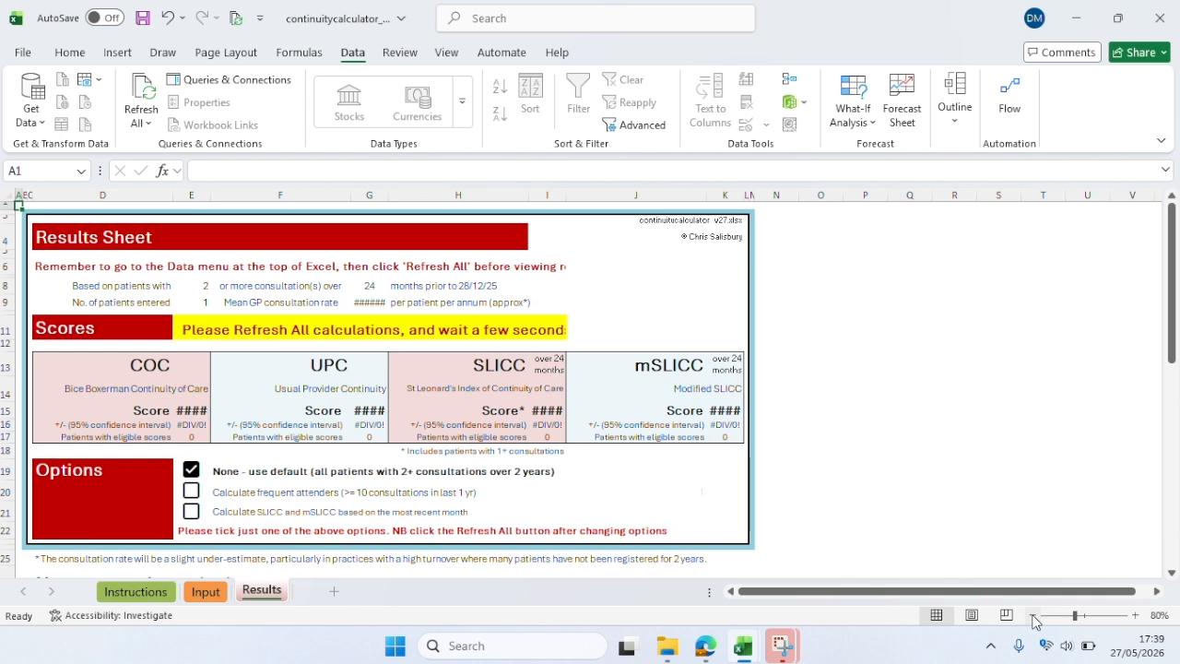
{"action": "key", "text": "super+shift+s"}
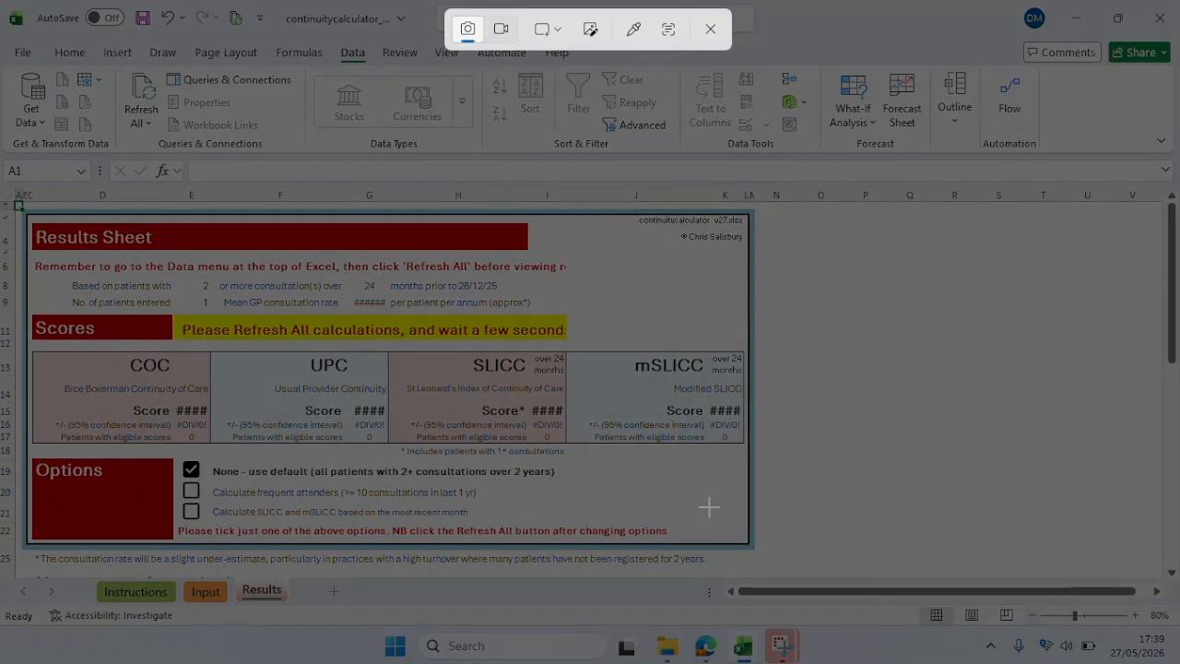
{"action": "left_click_drag", "start_coordinate": [757, 551], "coordinate": [21, 211]}
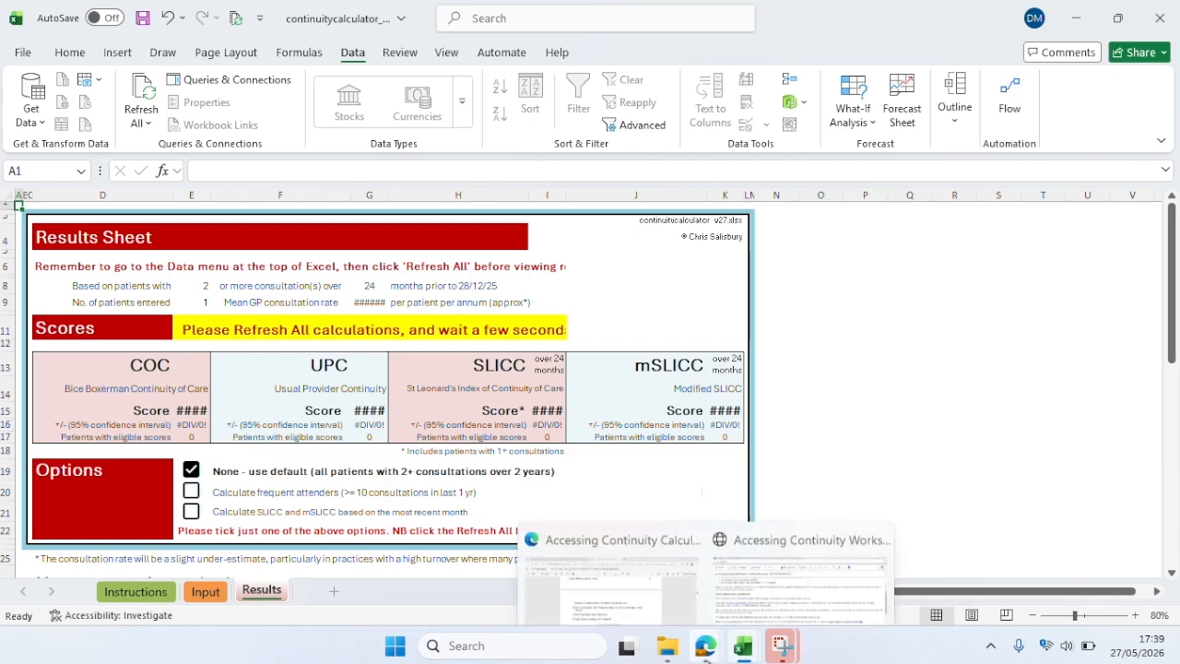
- Switch to the training email in Edge and open the Bristol Continuity of Care Calculator results - Training link
{"action": "mouse_move", "coordinate": [705, 645]}
{"action": "left_click", "coordinate": [771, 574]}
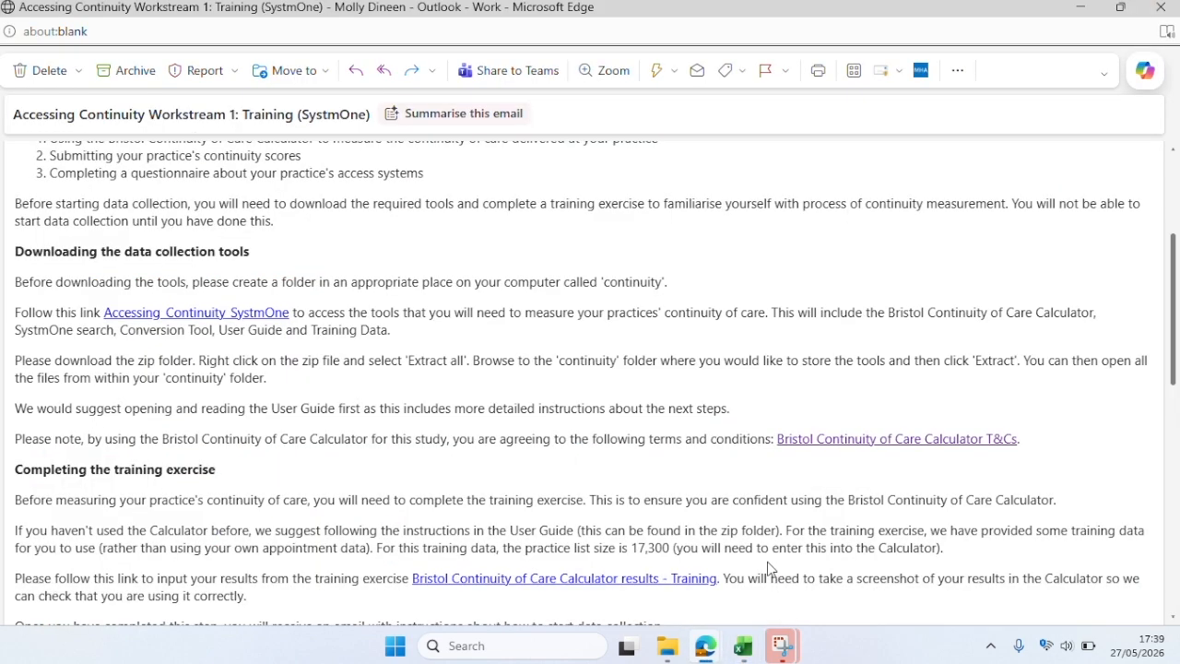
{"action": "scroll", "coordinate": [667, 491], "scroll_direction": "down", "scroll_amount": 2}
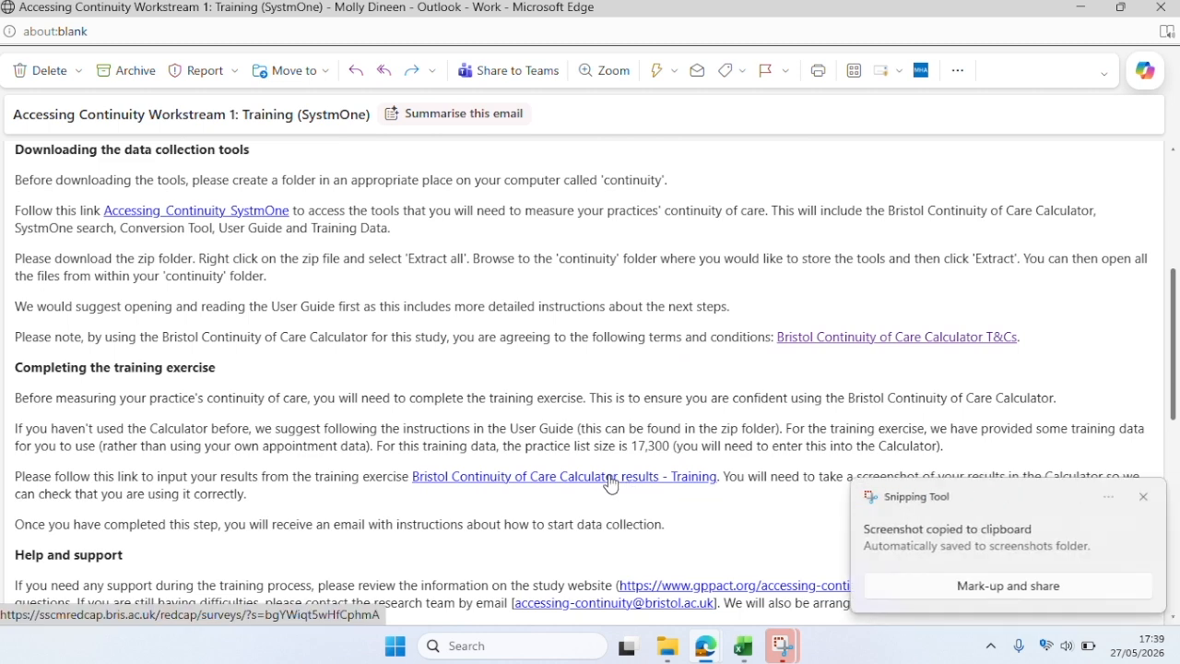
{"action": "left_click", "coordinate": [611, 479]}
- Look over the training results form's entry table and start uploading a file for the results screenshot
{"action": "scroll", "coordinate": [948, 309], "scroll_direction": "down", "scroll_amount": 5}
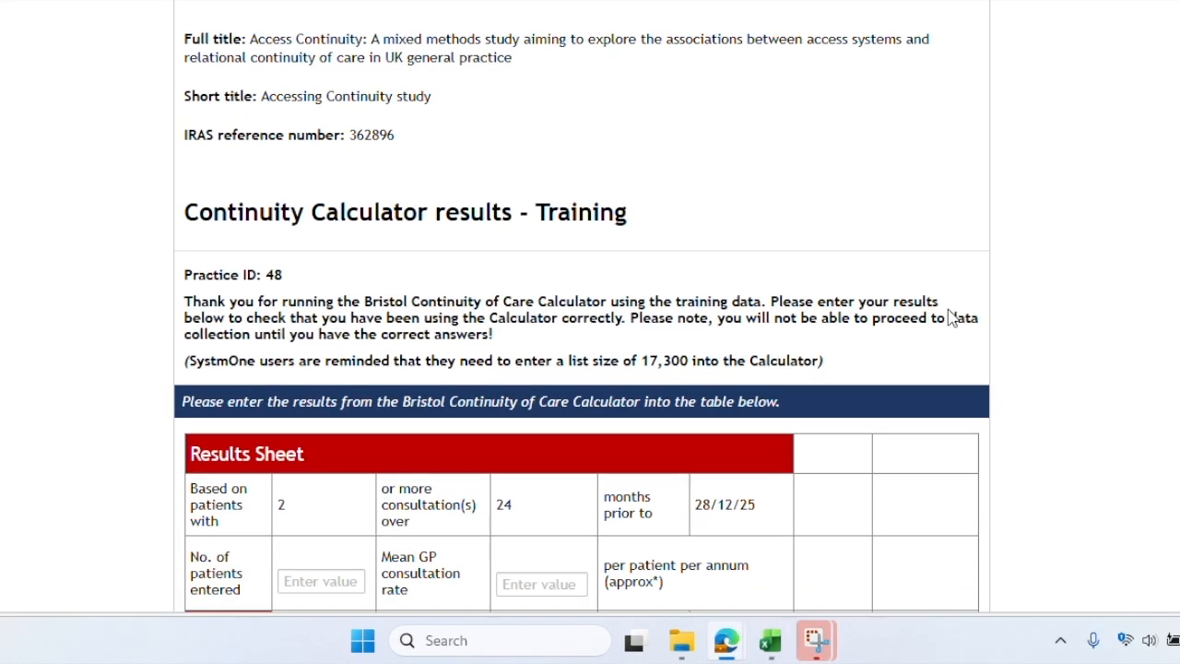
{"action": "scroll", "coordinate": [948, 309], "scroll_direction": "down", "scroll_amount": 1}
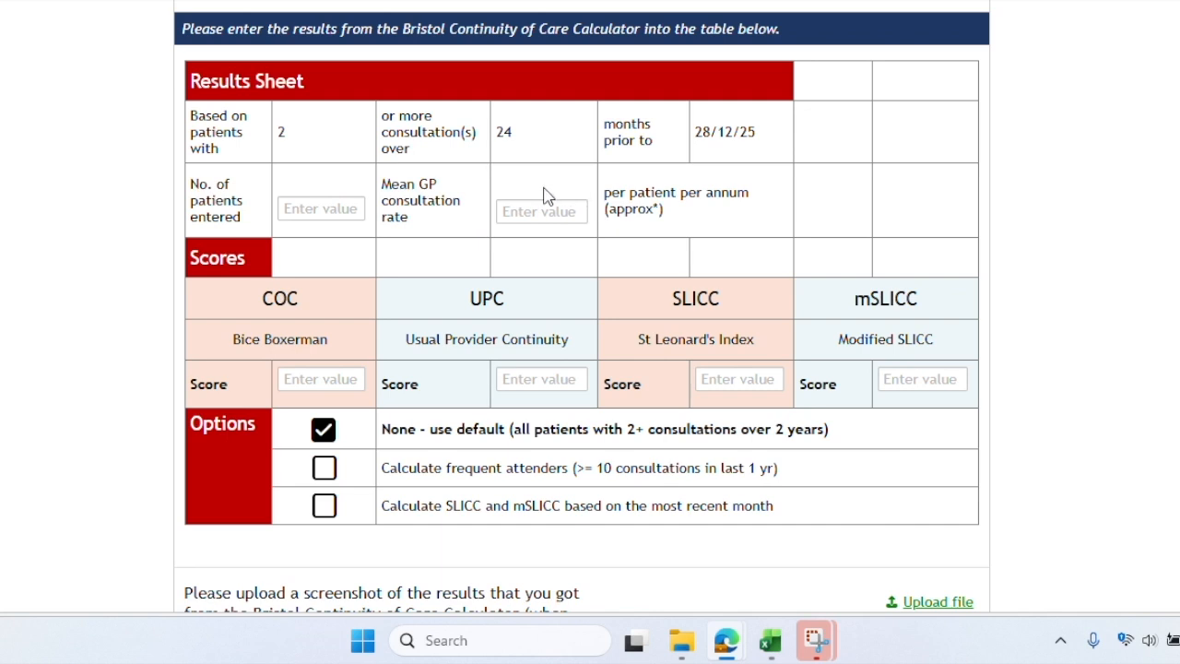
{"action": "scroll", "coordinate": [569, 316], "scroll_direction": "down", "scroll_amount": 2}
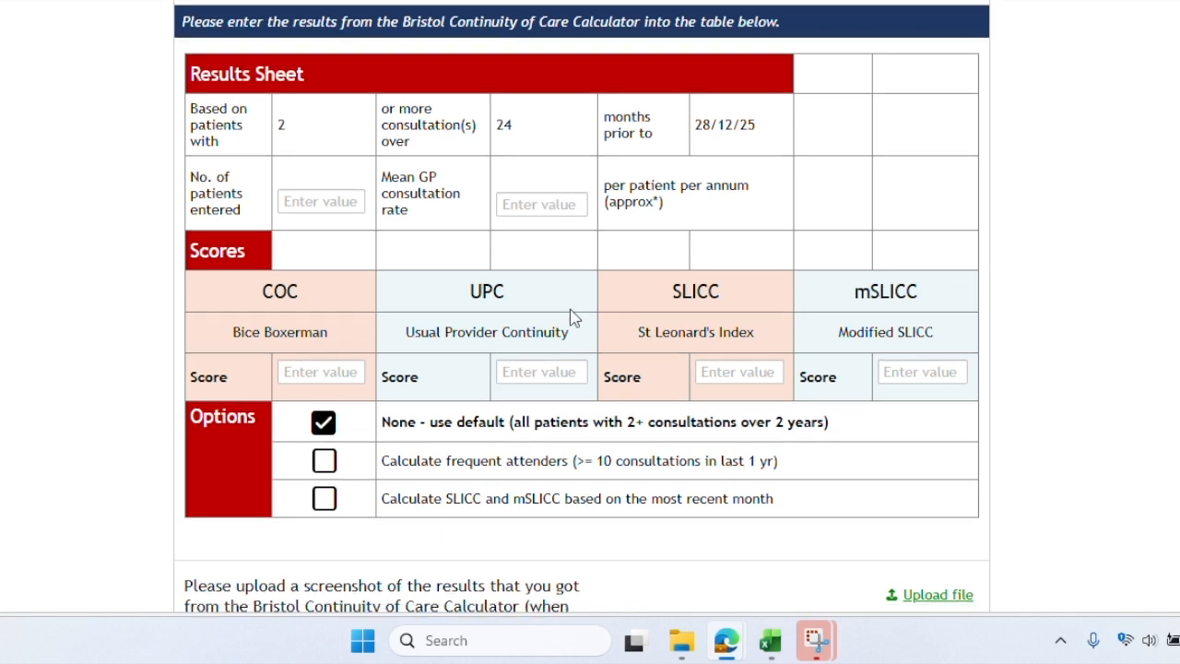
{"action": "left_click", "coordinate": [945, 402]}
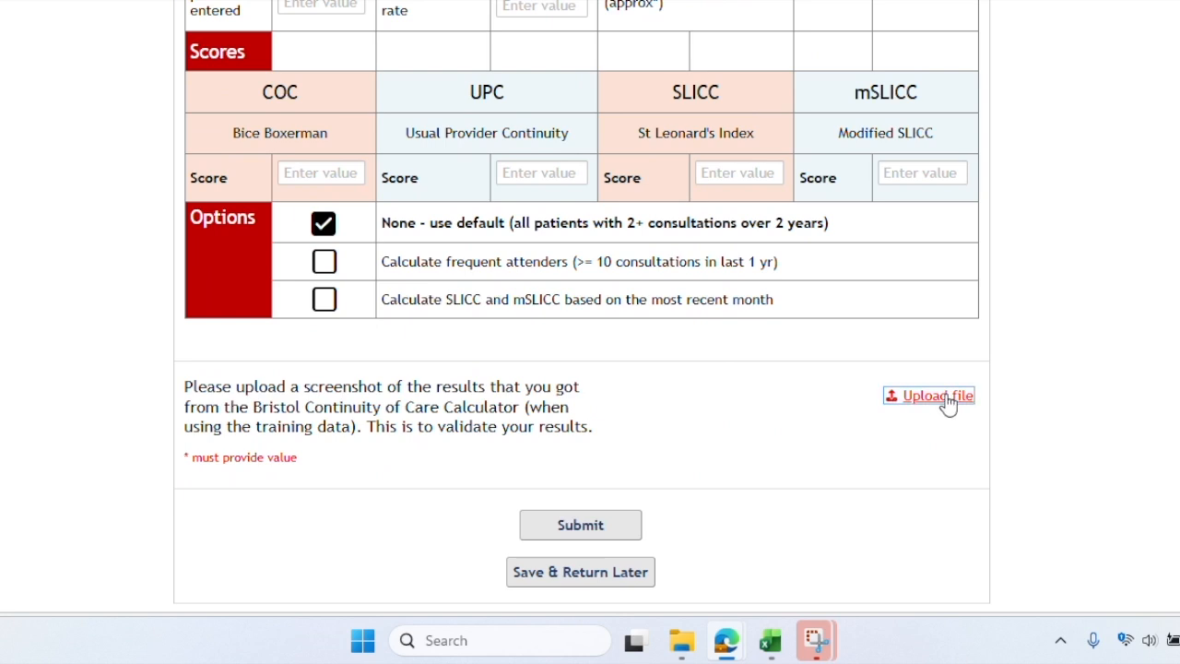